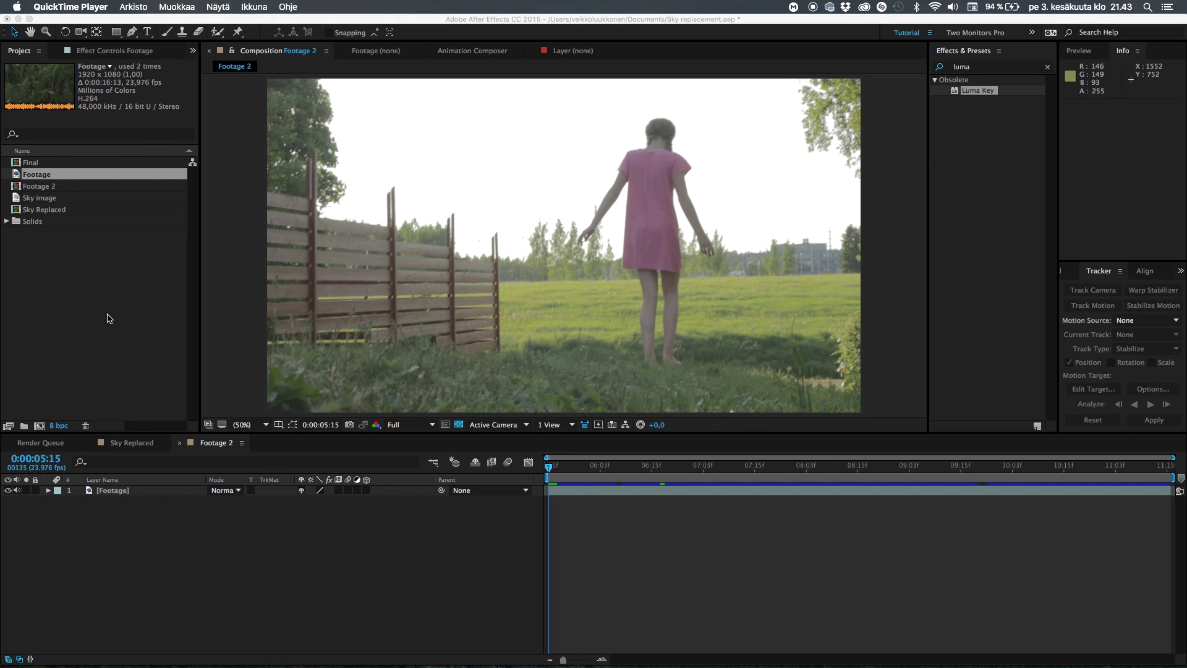
Step: Scrub through the Footage 2 composition twice to review the footage, returning to the start
left_click(566, 469)
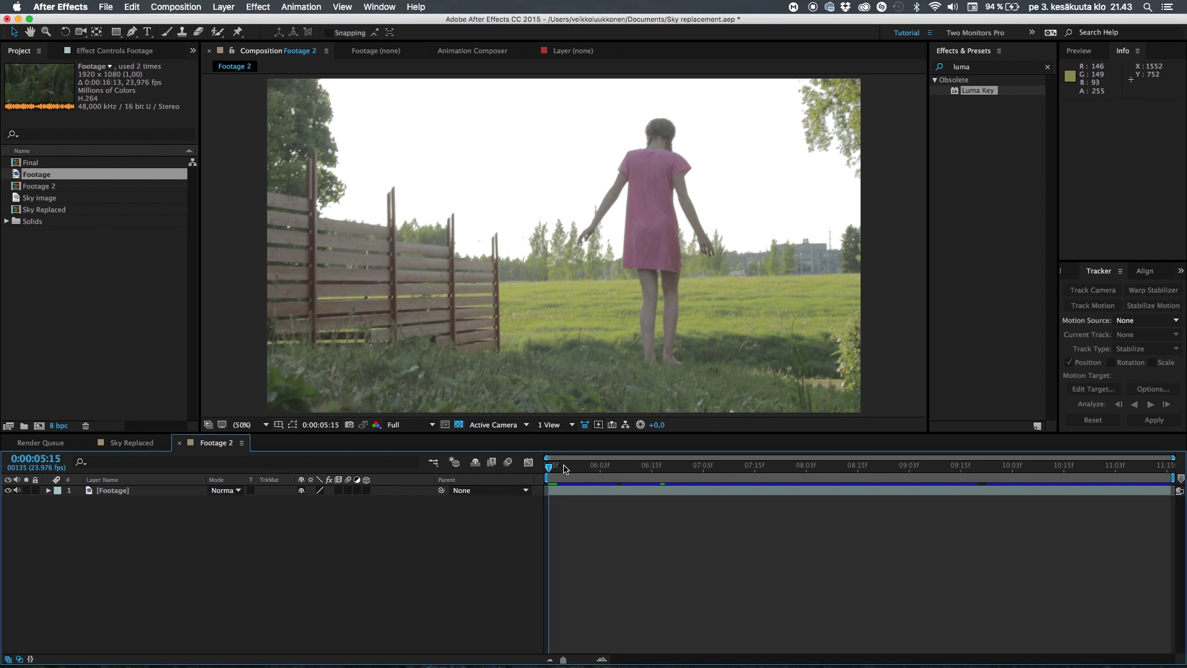
left_click_drag(560, 468, 717, 533)
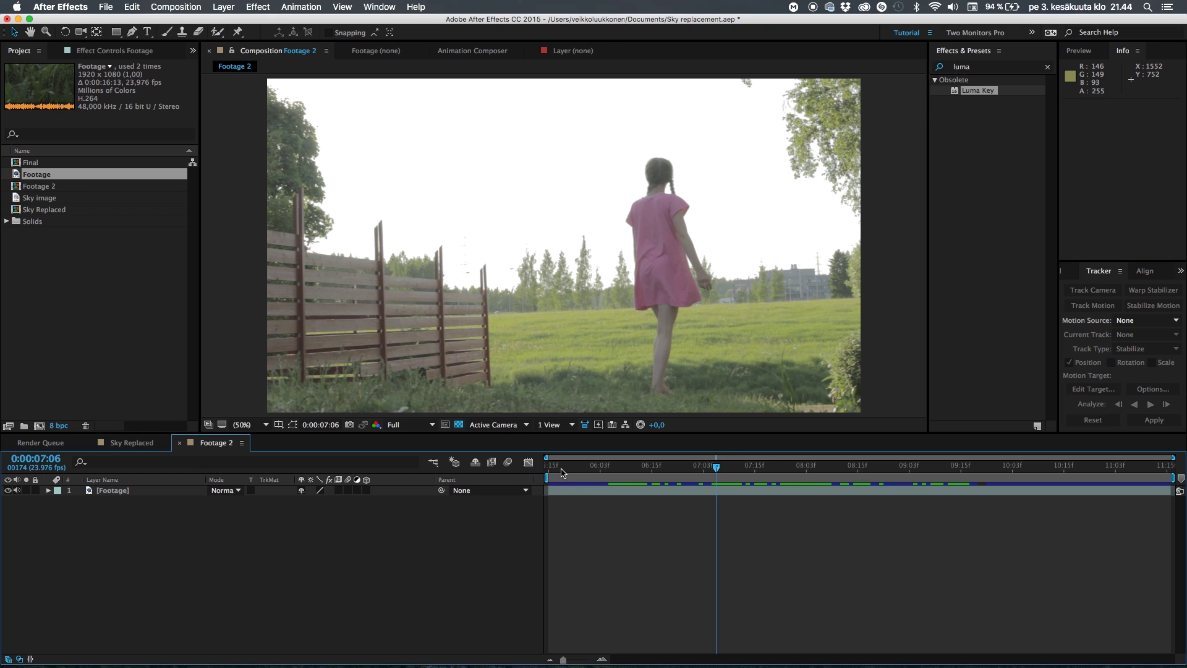
left_click_drag(563, 473, 543, 472)
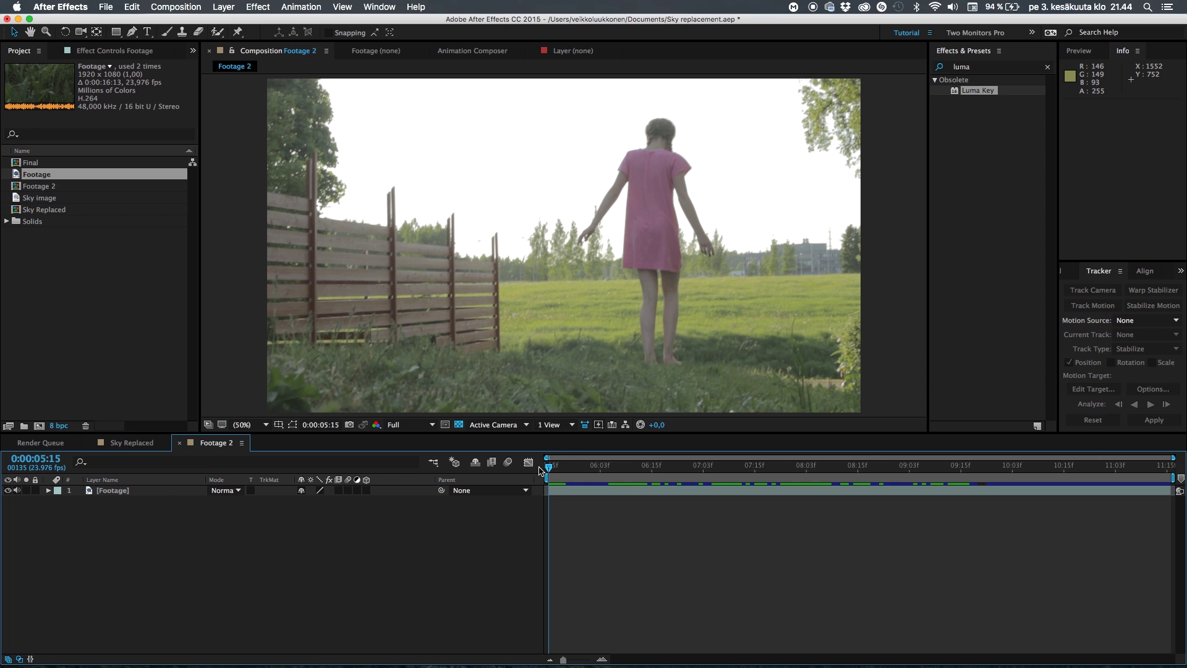
left_click_drag(566, 469, 944, 497)
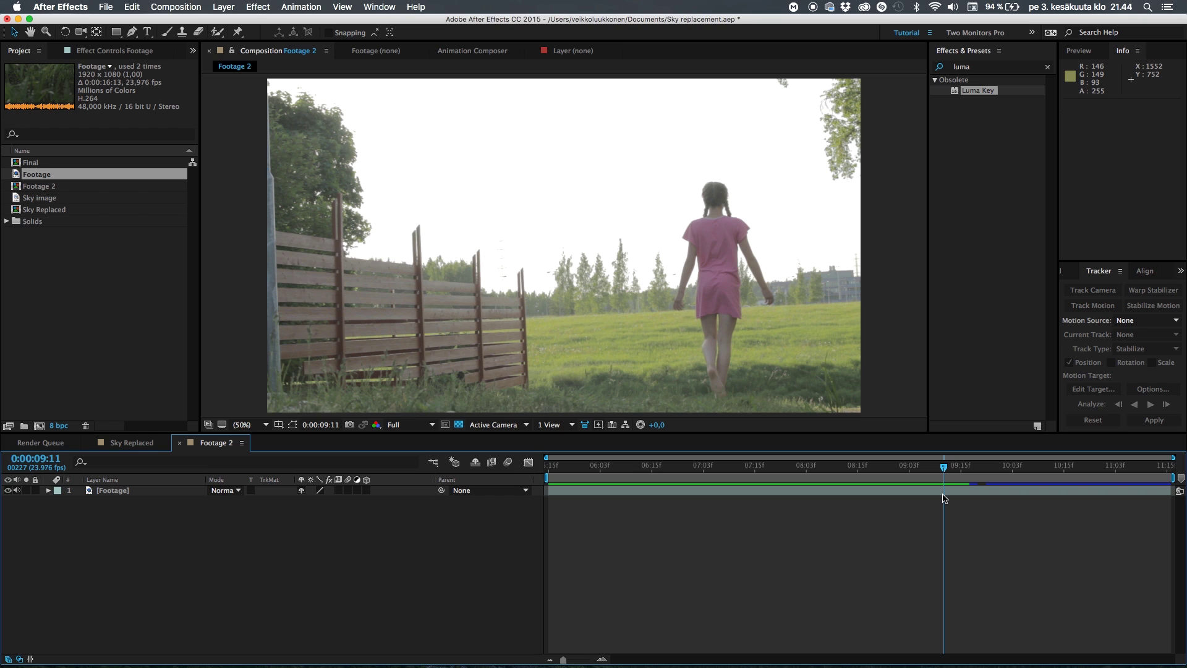
left_click(547, 468)
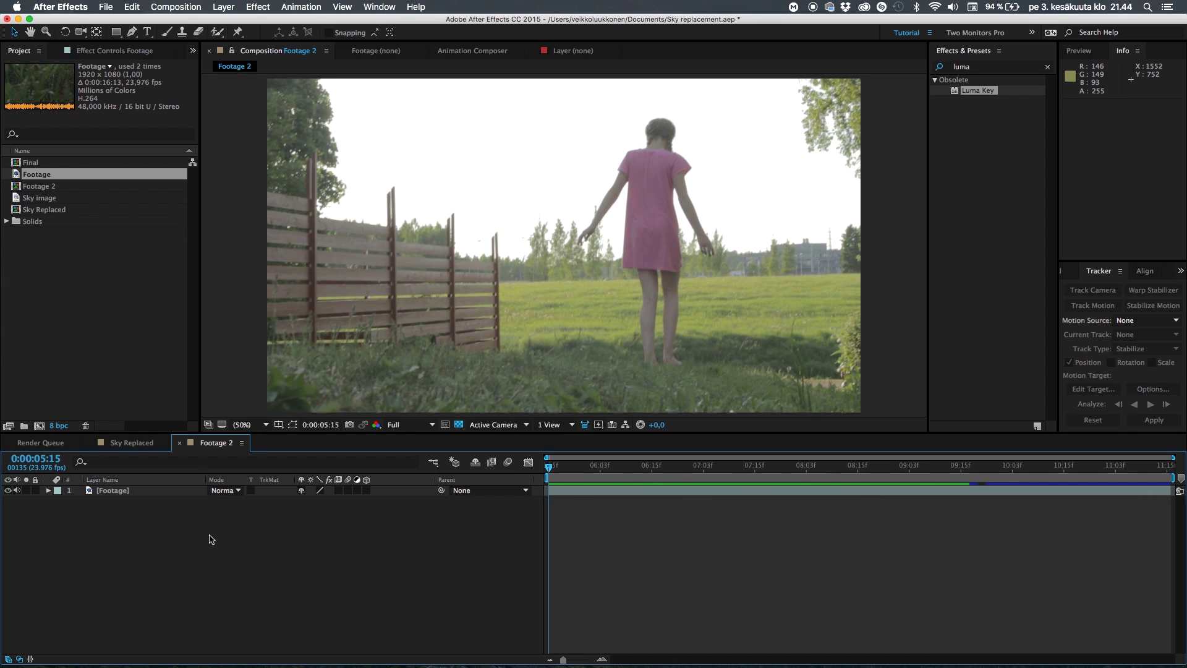
Step: Select the Footage layer, play a short preview, and return to the composition start
left_click(141, 492)
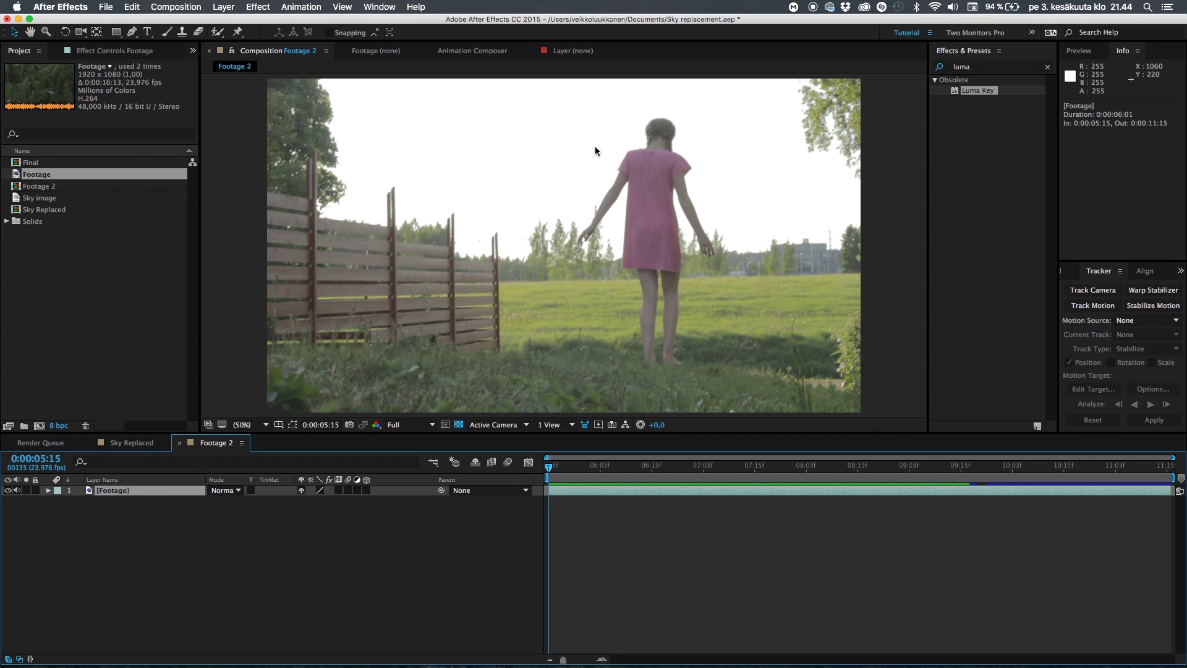
key("space")
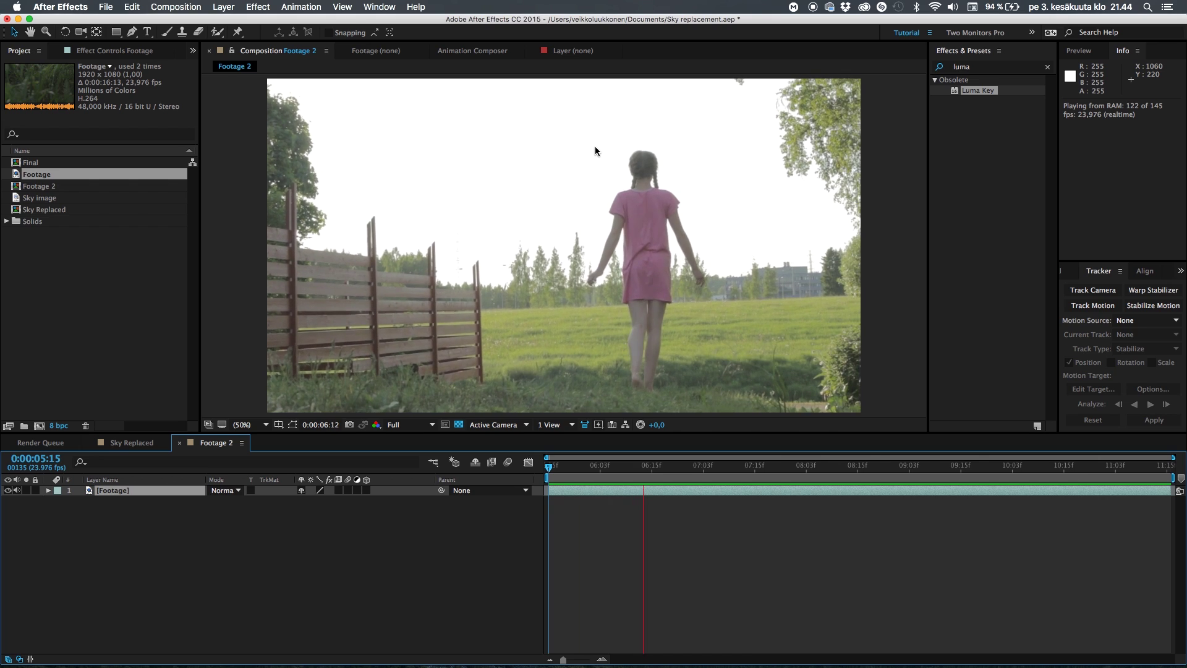
key("space")
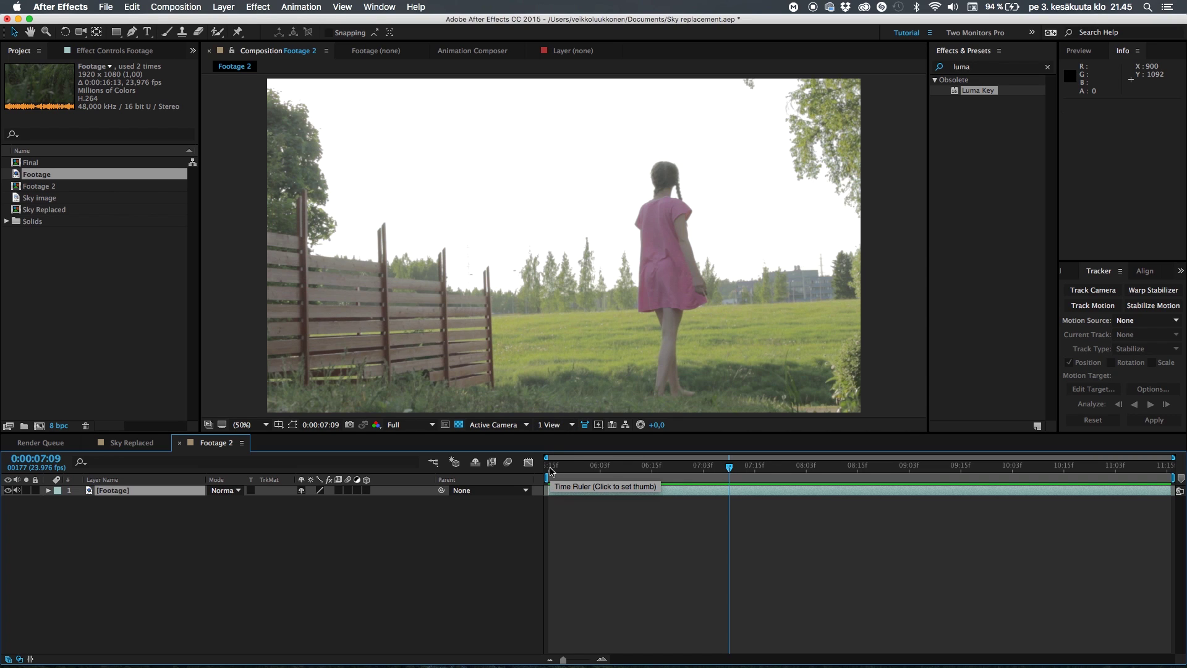
left_click(548, 471)
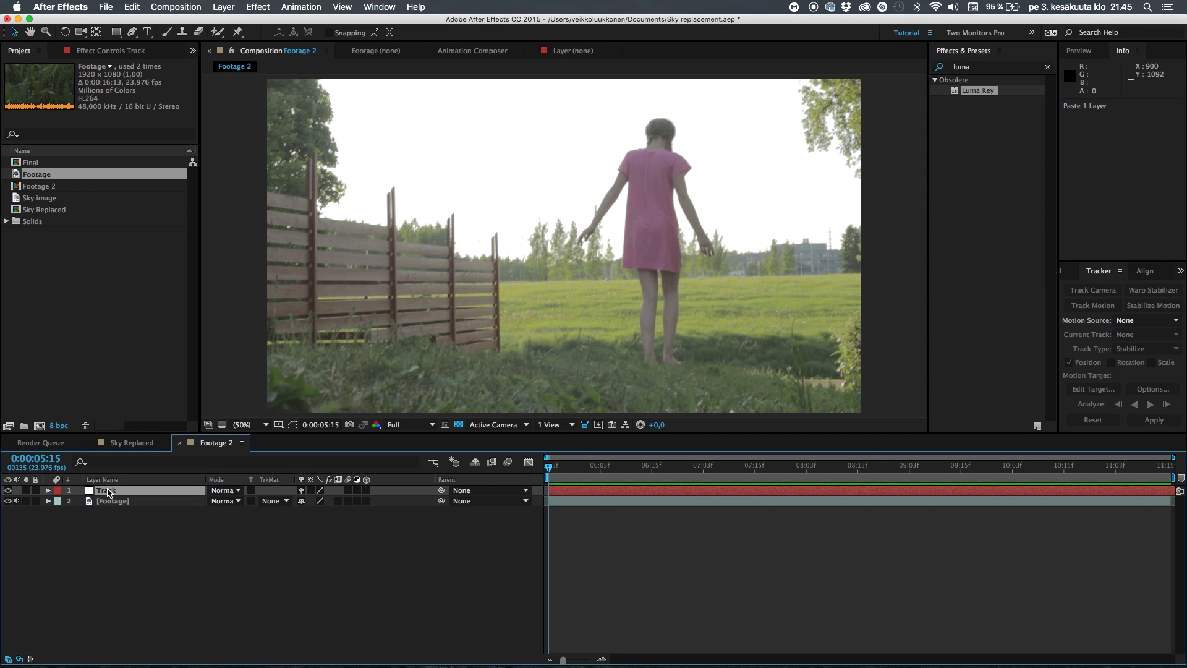
key("u")
key("u")
left_click(148, 31)
left_click(384, 214)
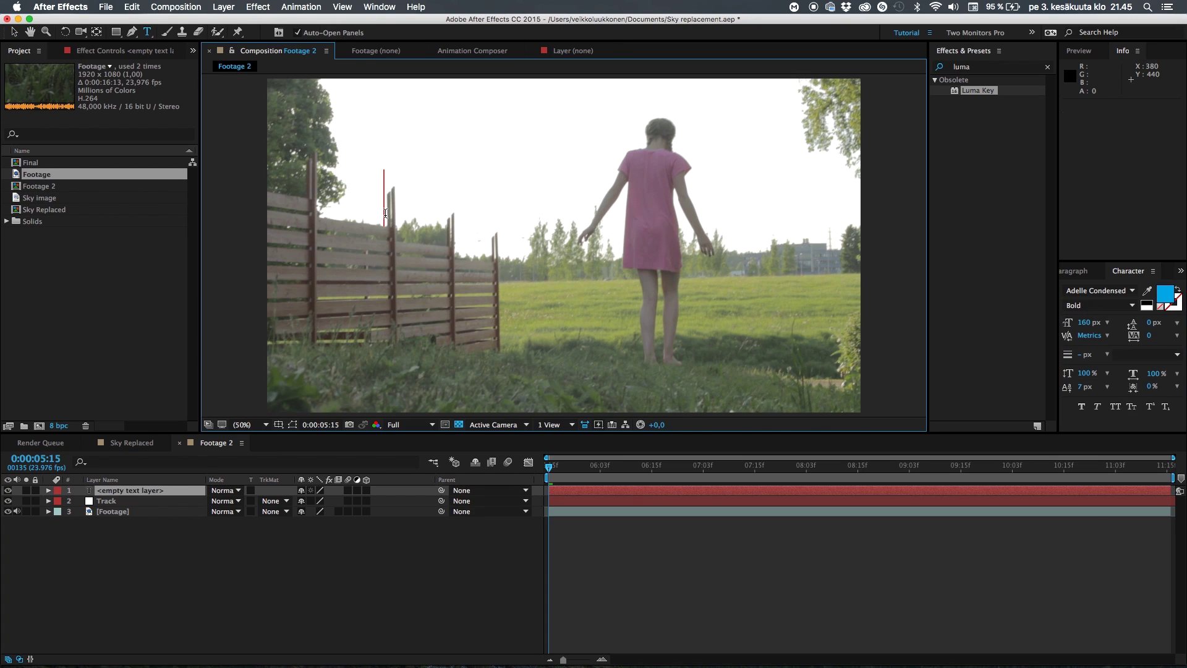
type("track")
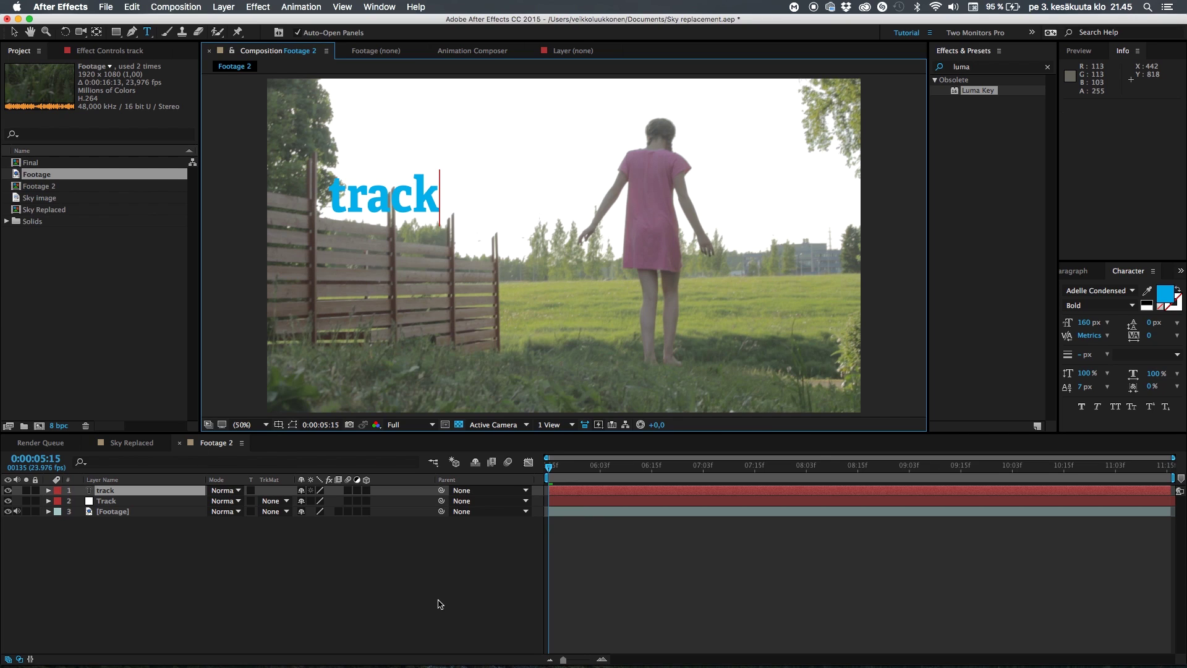
left_click(408, 598)
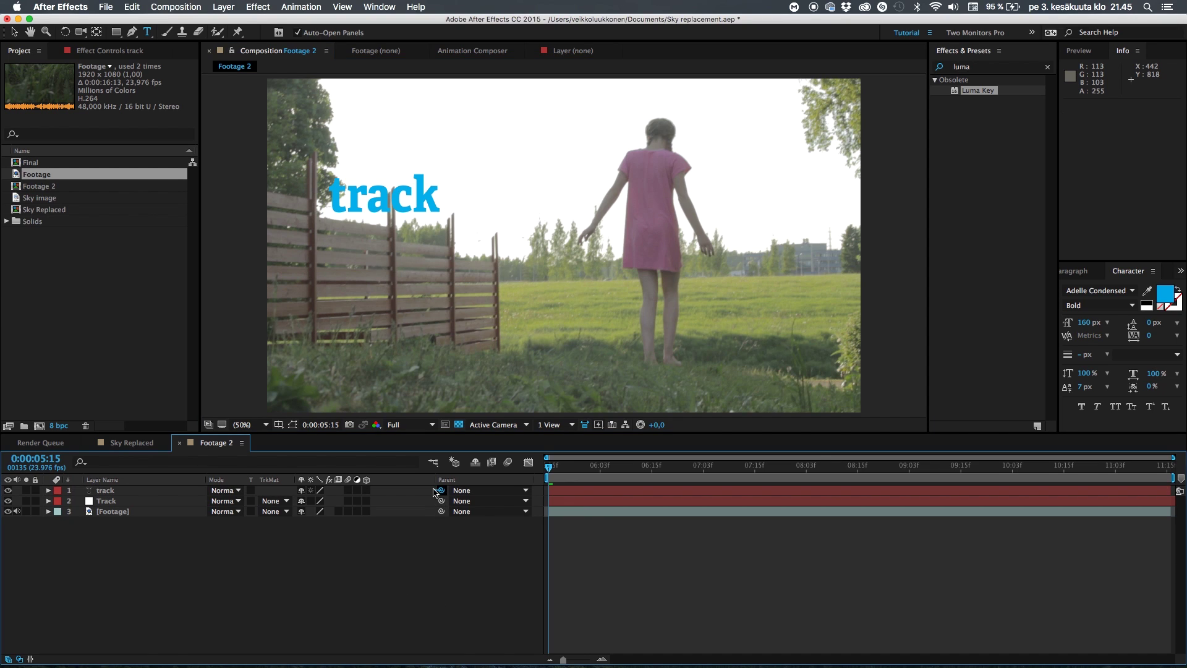
left_click_drag(439, 490, 115, 507)
key("space")
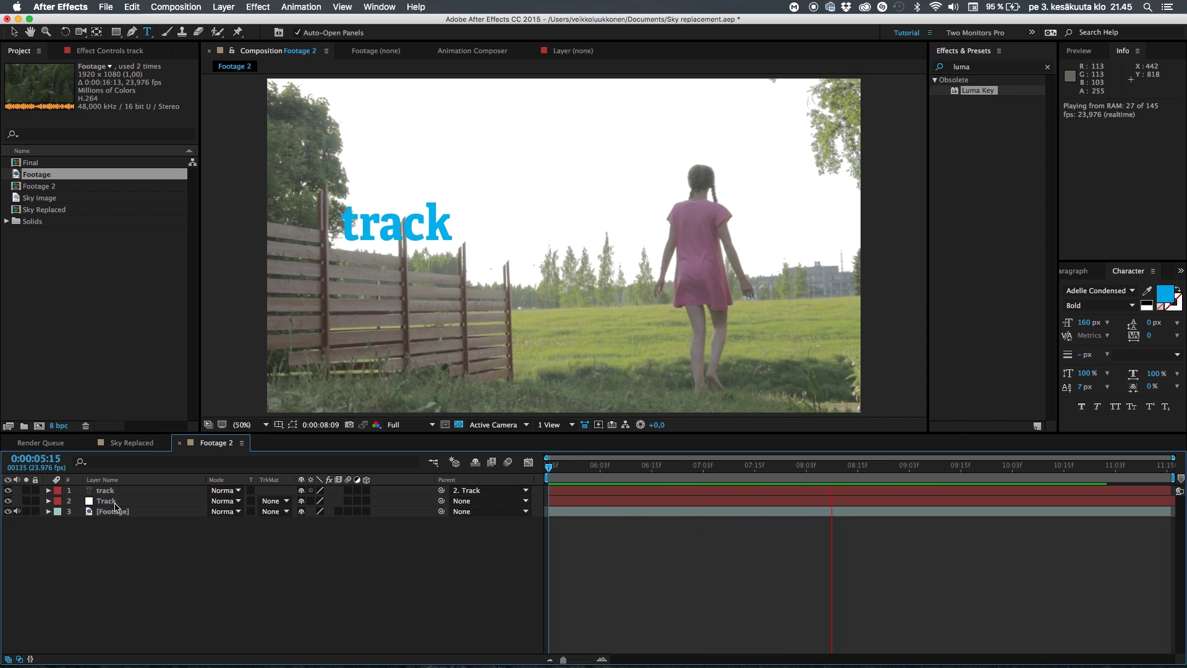
key("space")
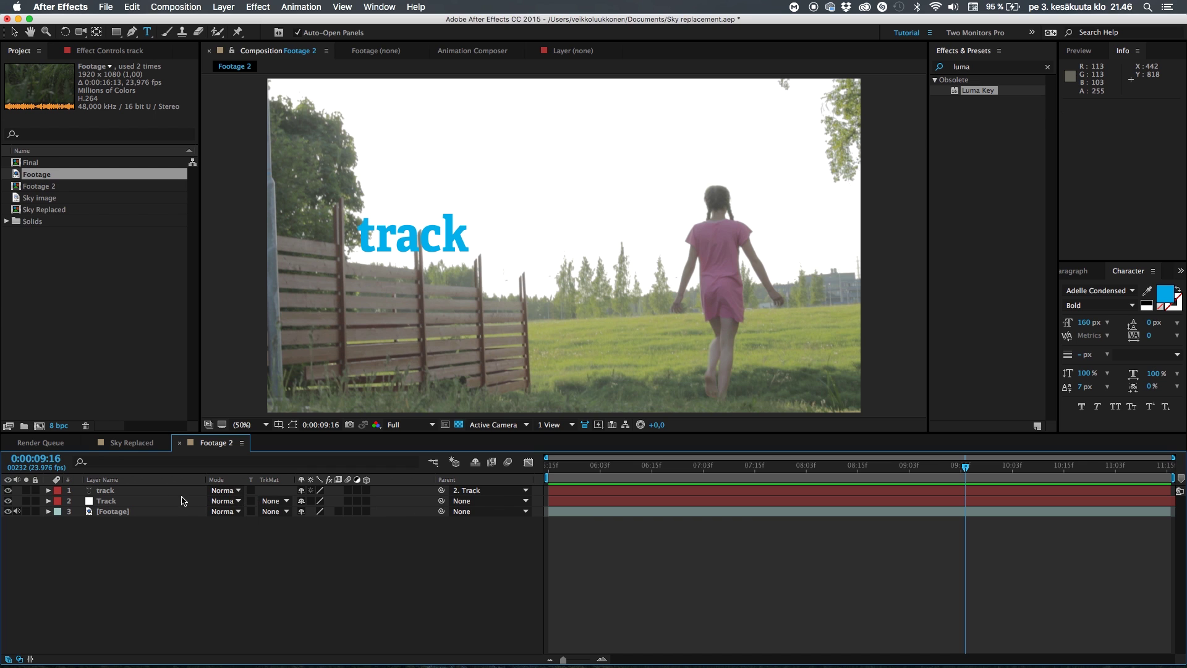
left_click(153, 492)
Step: Delete the temporary Track text layer and play back the footage from the start
key("Delete")
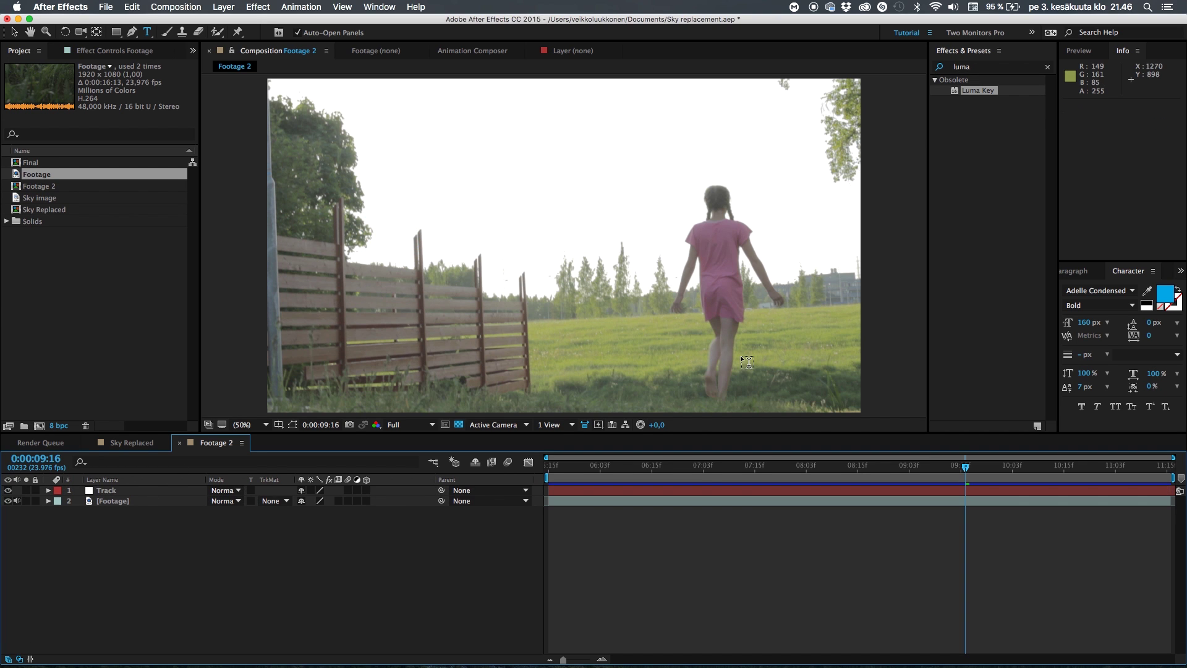
left_click(559, 468)
key("space")
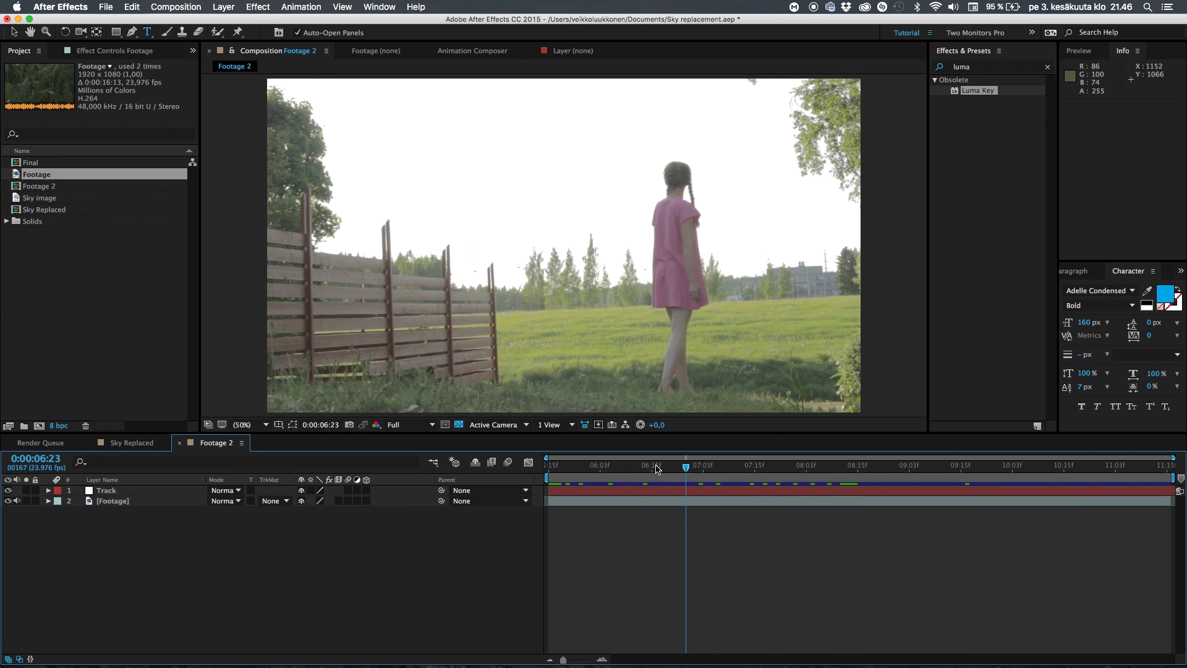
key("space")
key("Home")
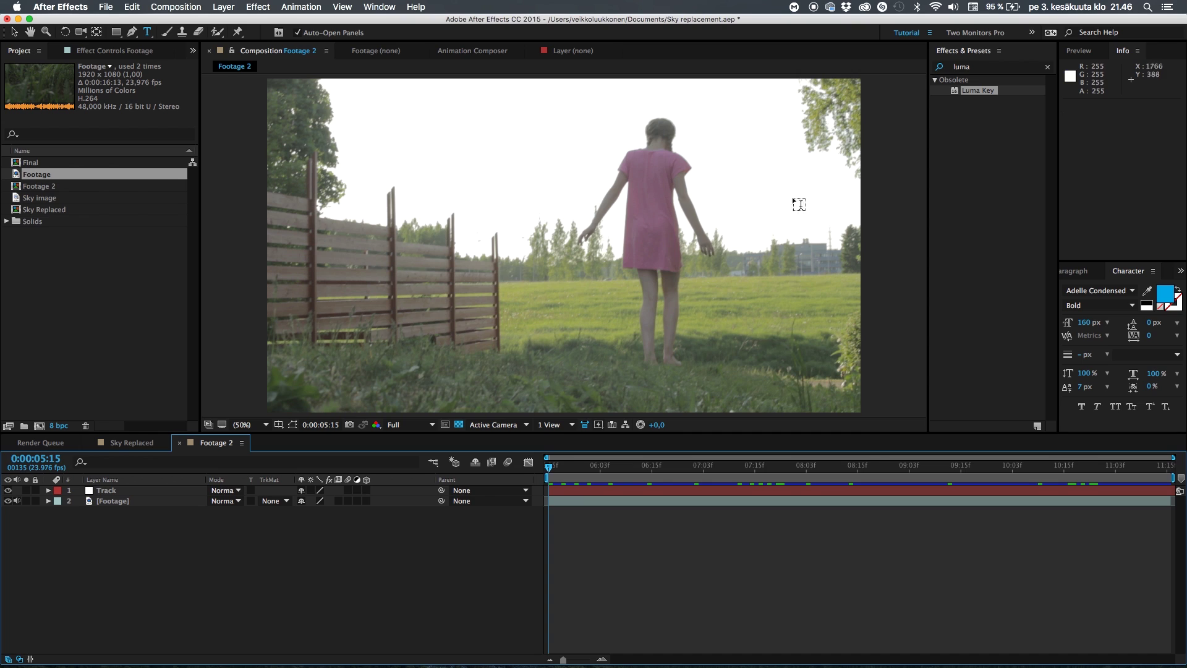
Step: Apply Luma Key to the Footage layer with Key Out Brighter and Threshold 222, then preview it
left_click(146, 502)
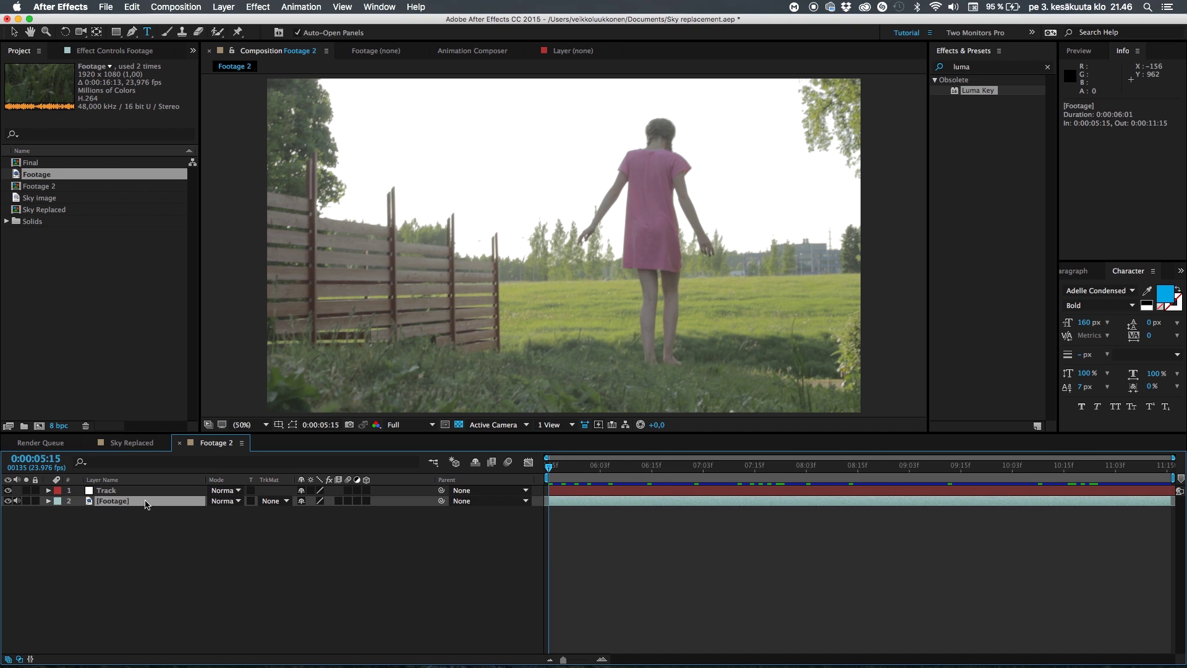
left_click(112, 53)
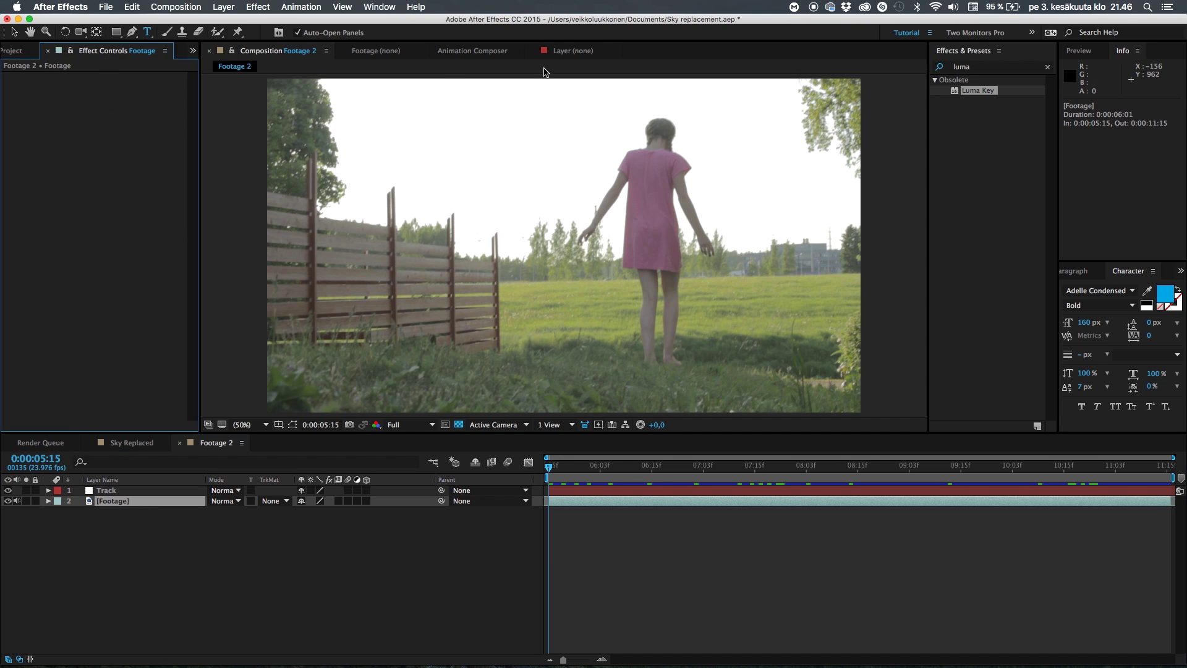
left_click_drag(970, 92, 140, 508)
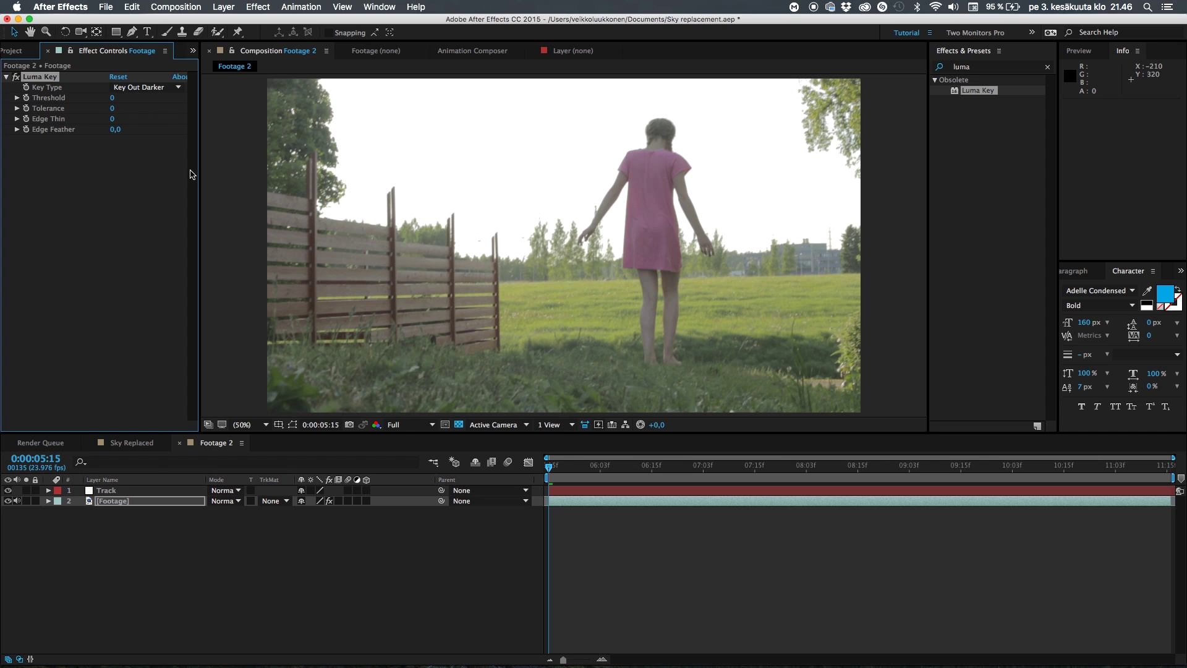
left_click(152, 91)
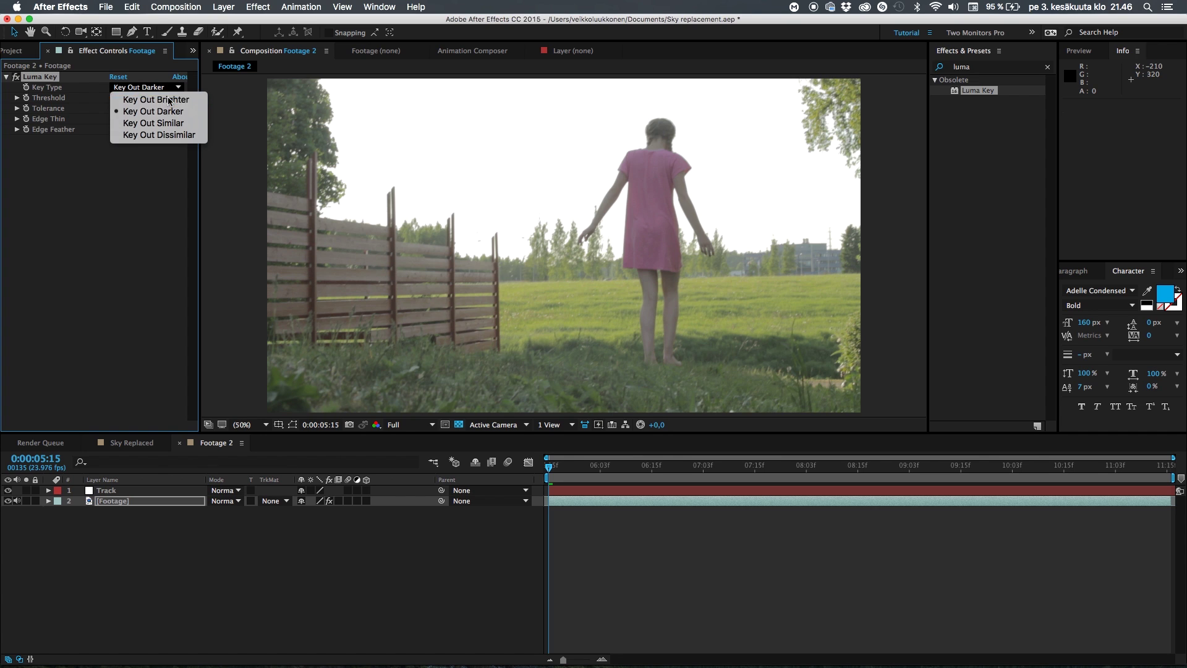
left_click(167, 99)
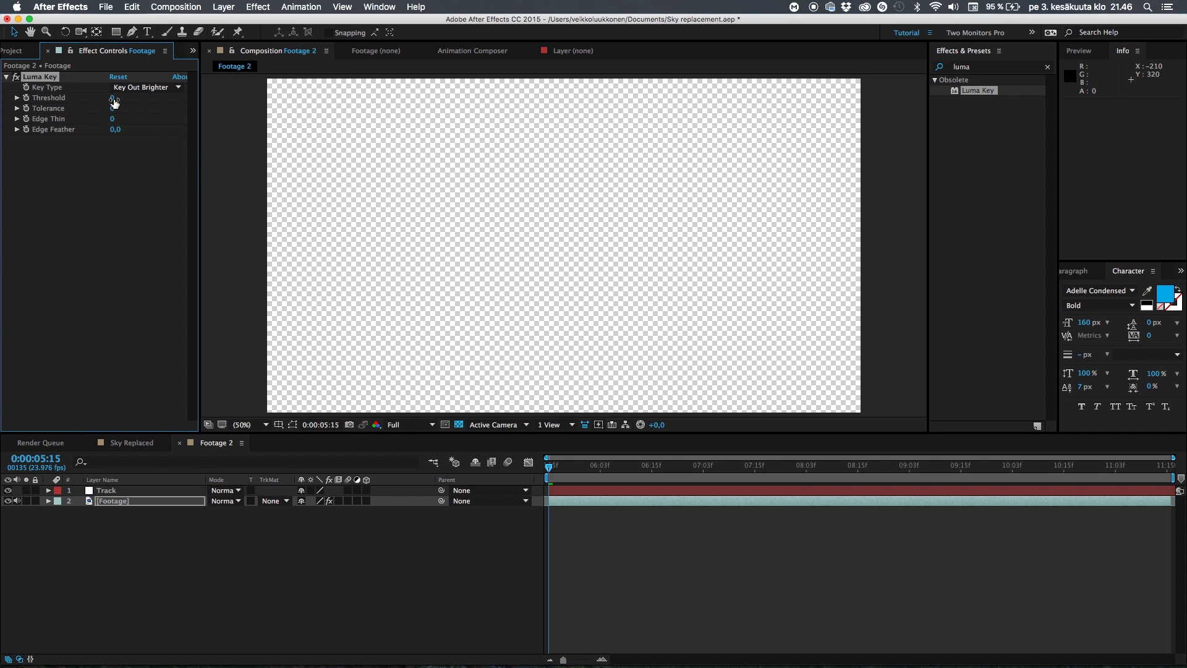
left_click_drag(123, 98, 312, 87)
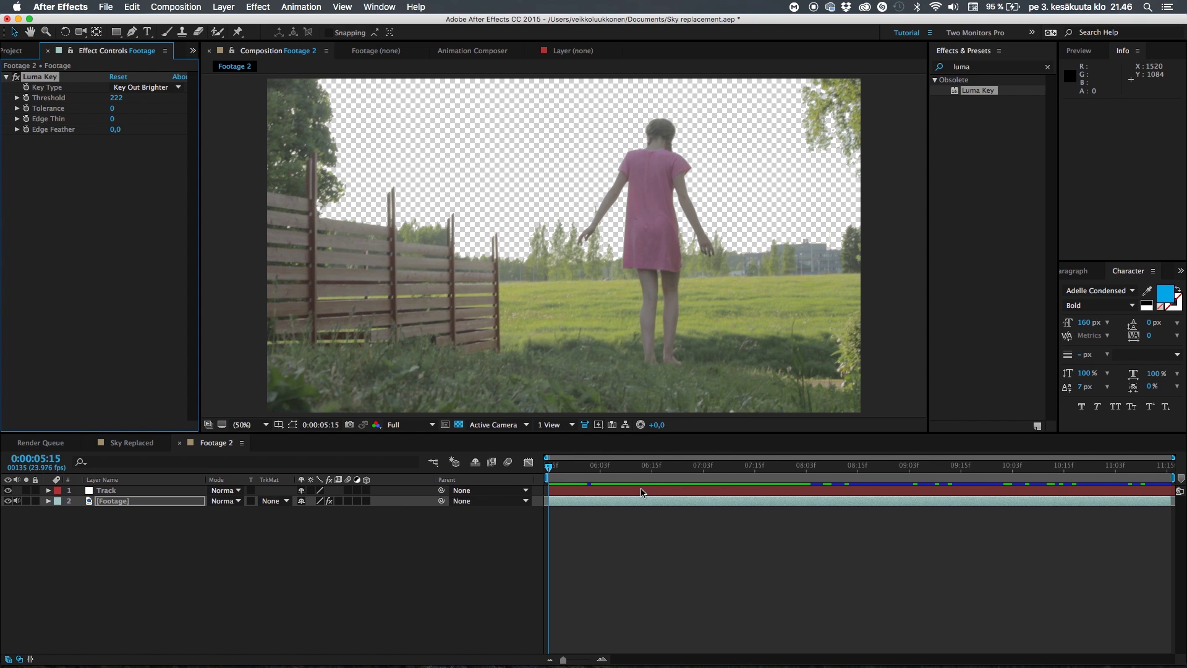
key("space")
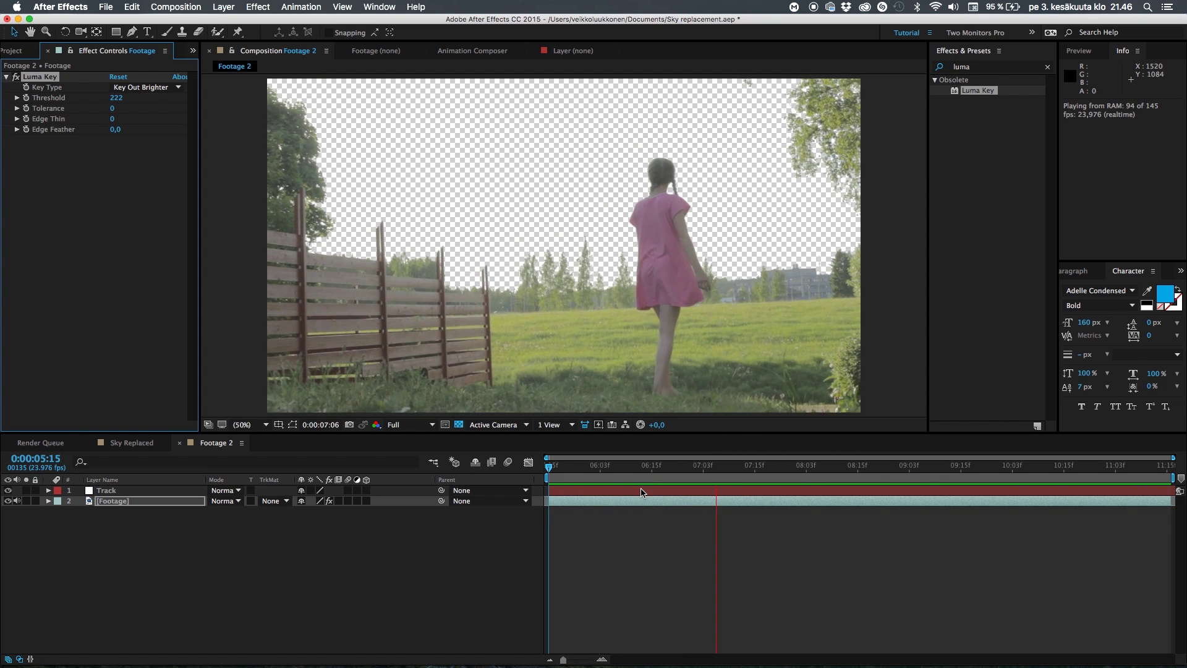
key("space")
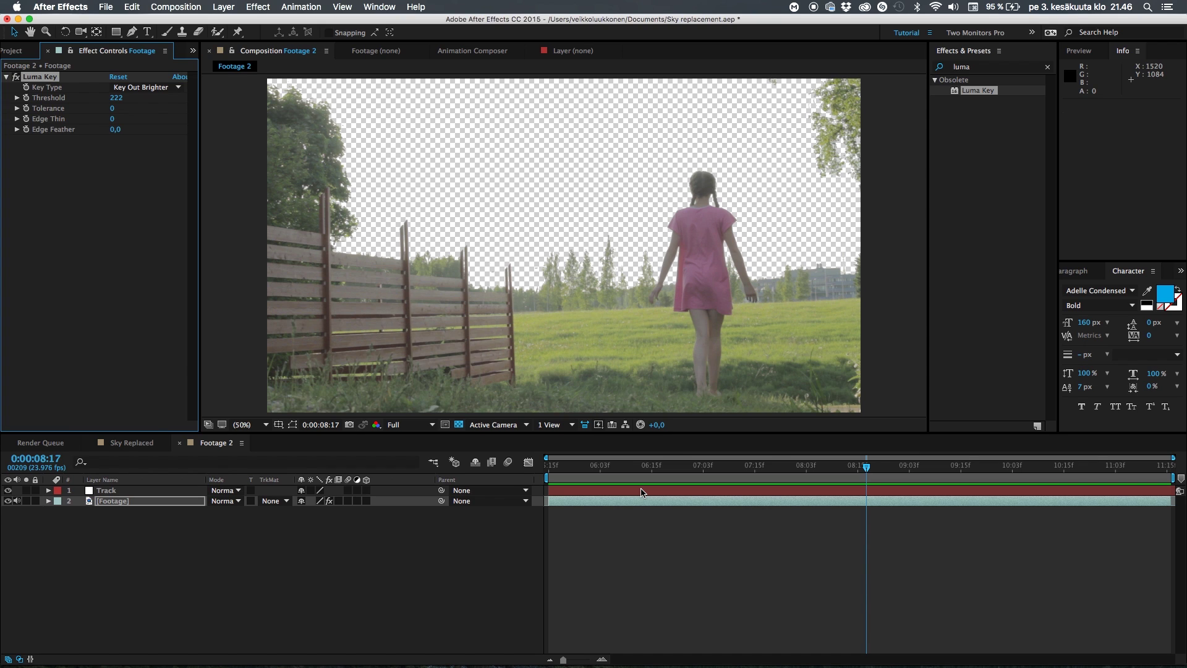
left_click(341, 540)
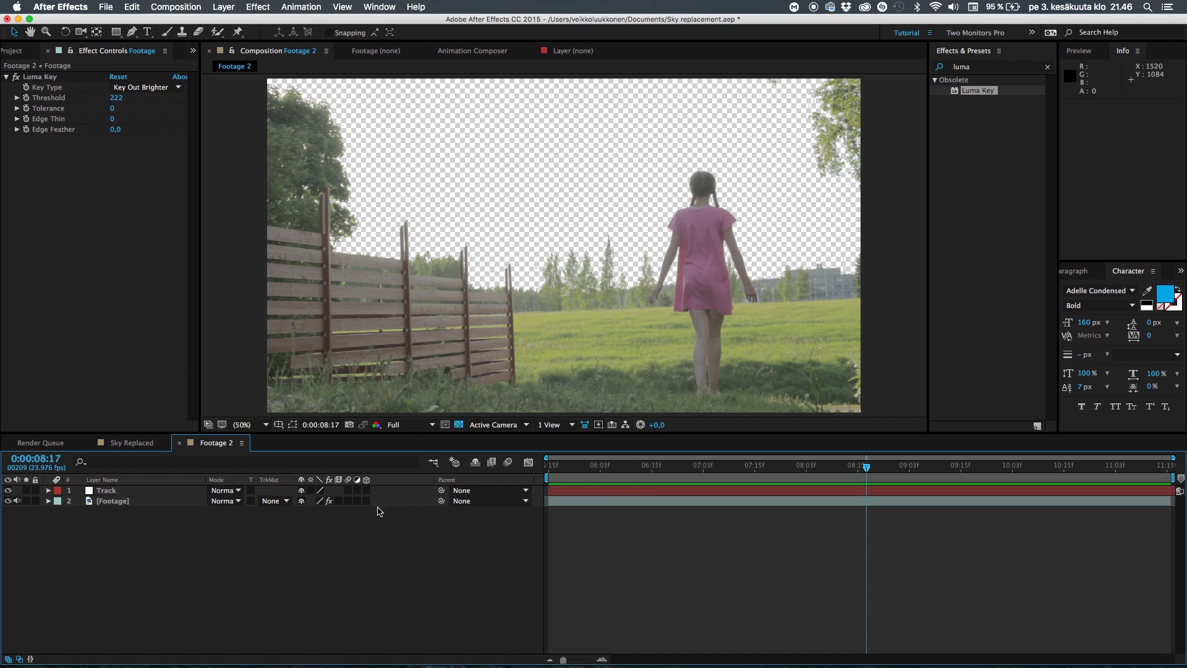
Step: Create a default teal solid and move it below the Footage layer
right_click(164, 560)
mouse_move(194, 551)
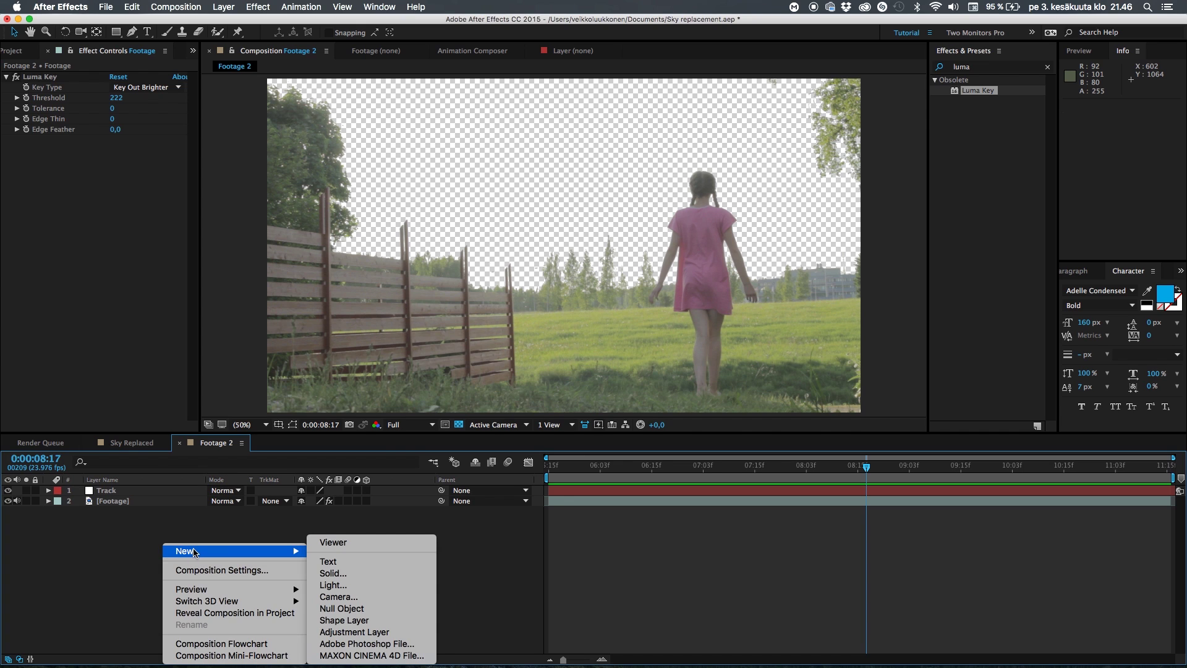
left_click(333, 573)
left_click(249, 316)
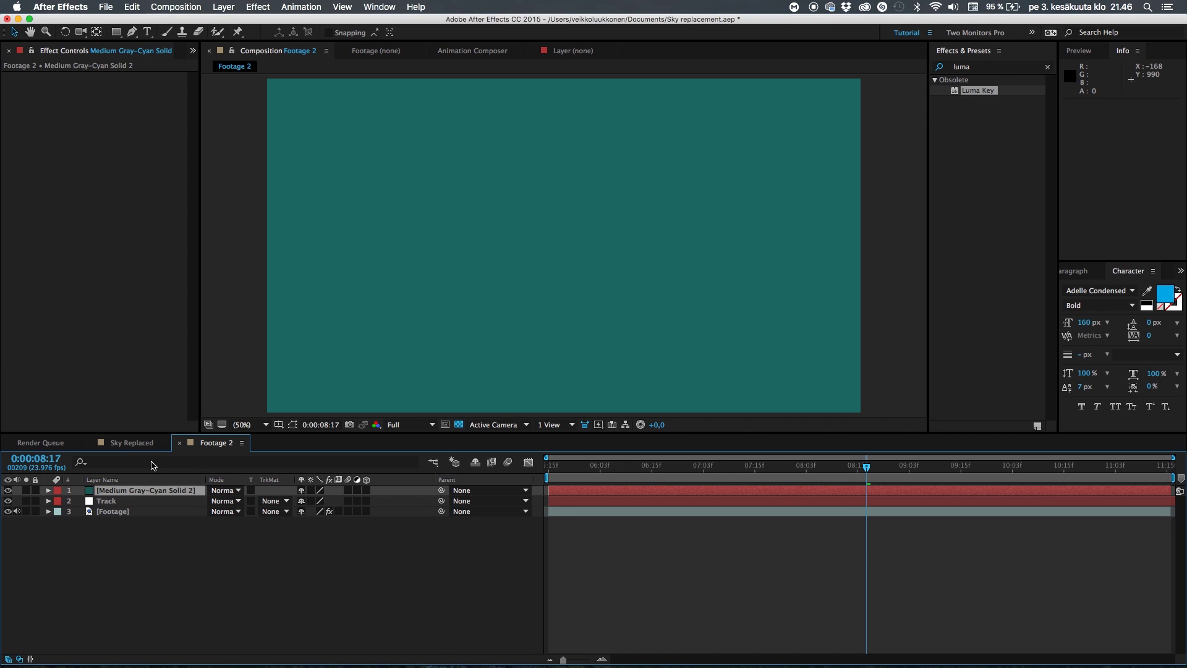
left_click_drag(133, 493, 132, 544)
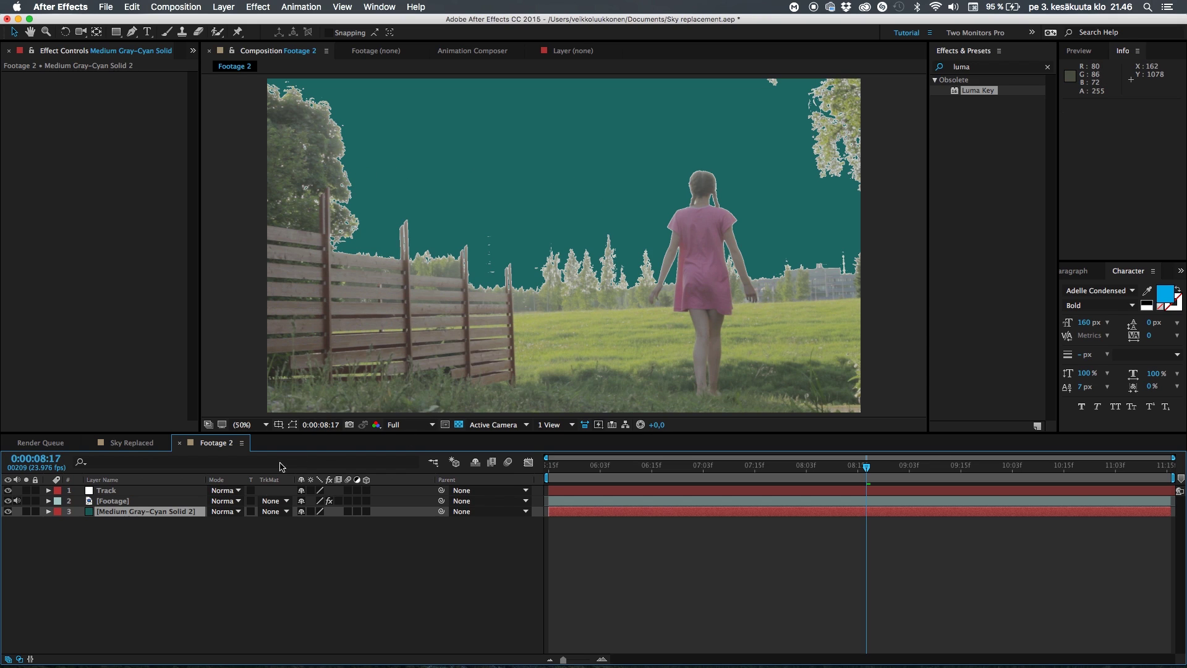
Step: Set the Footage layer's Luma Key Edge Feather to 2.7
left_click(184, 502)
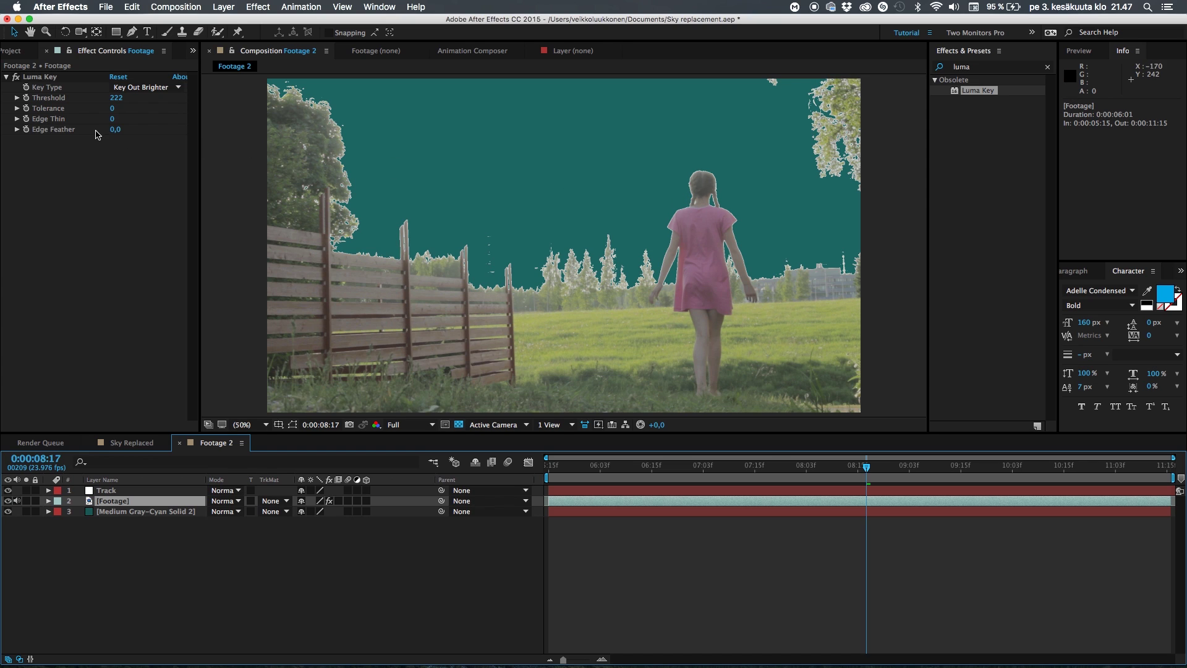
left_click_drag(114, 130, 119, 131)
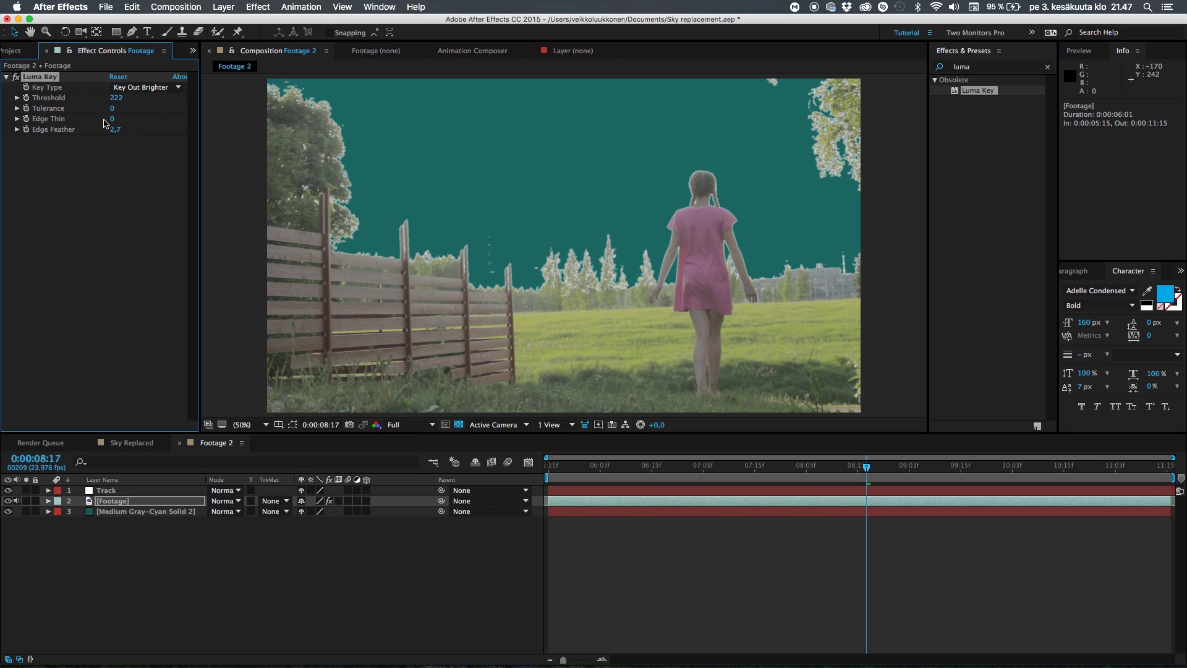
left_click_drag(113, 119, 123, 122)
left_click(976, 66)
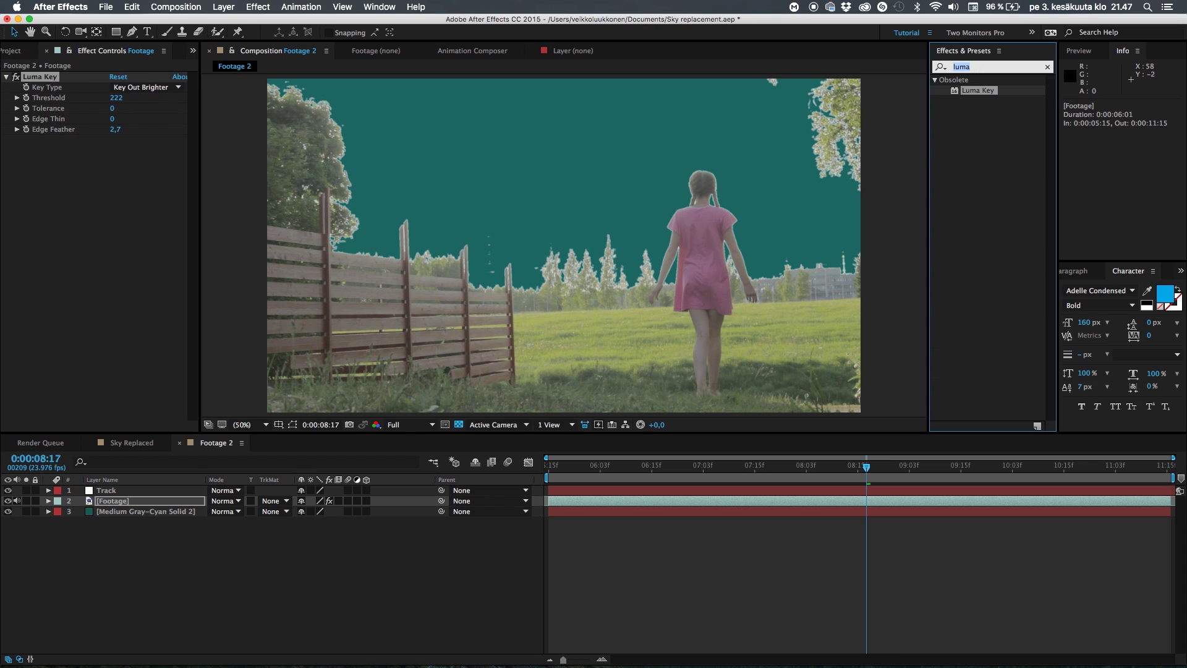
Step: Search Effects & Presets for 'matte' and apply Refine Soft Matte to the Footage layer
type("matte")
left_click(977, 292)
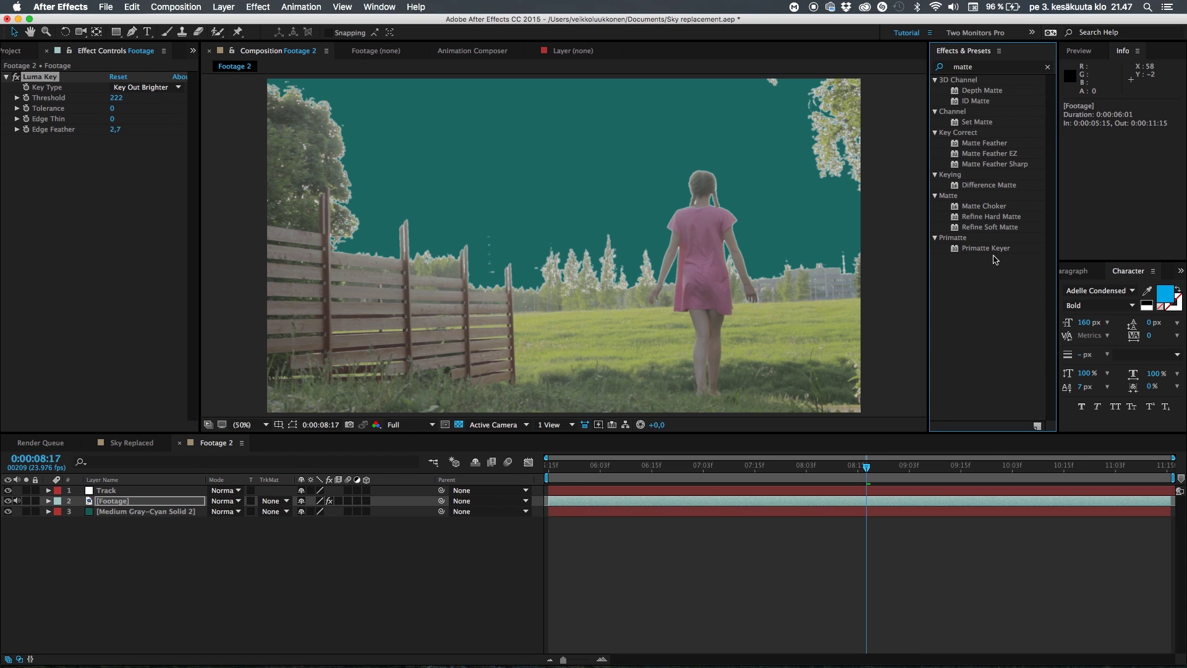
left_click(986, 206)
left_click(981, 227)
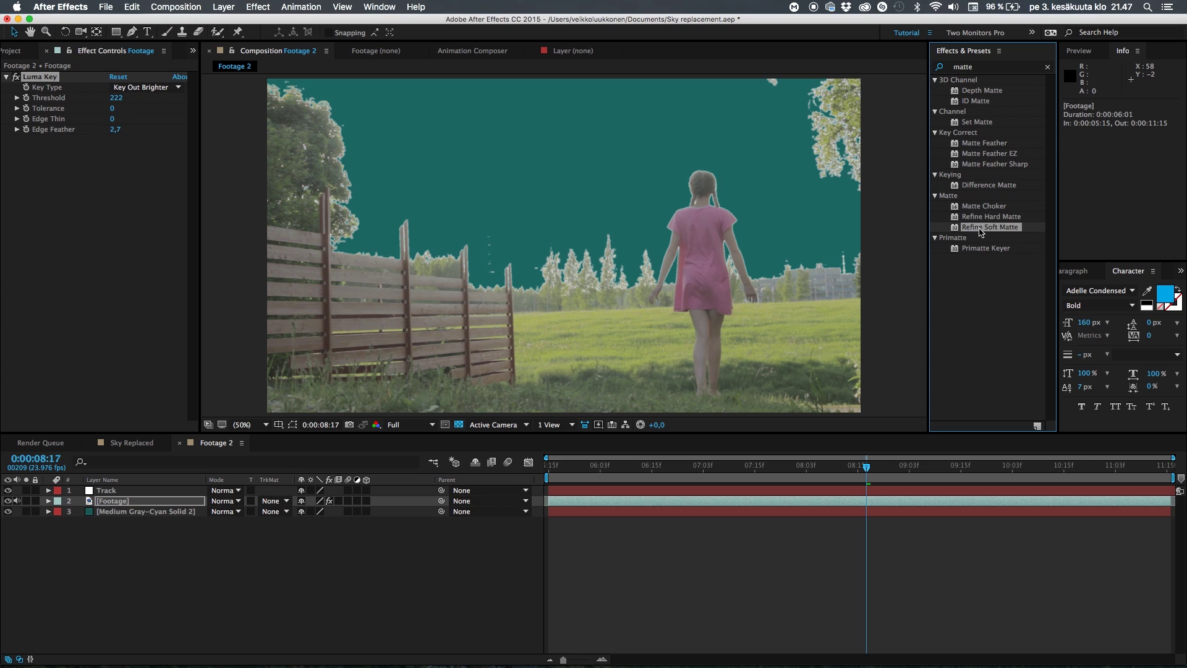
left_click(991, 217)
left_click(991, 248)
left_click(992, 209)
left_click(989, 227)
left_click_drag(983, 230, 93, 261)
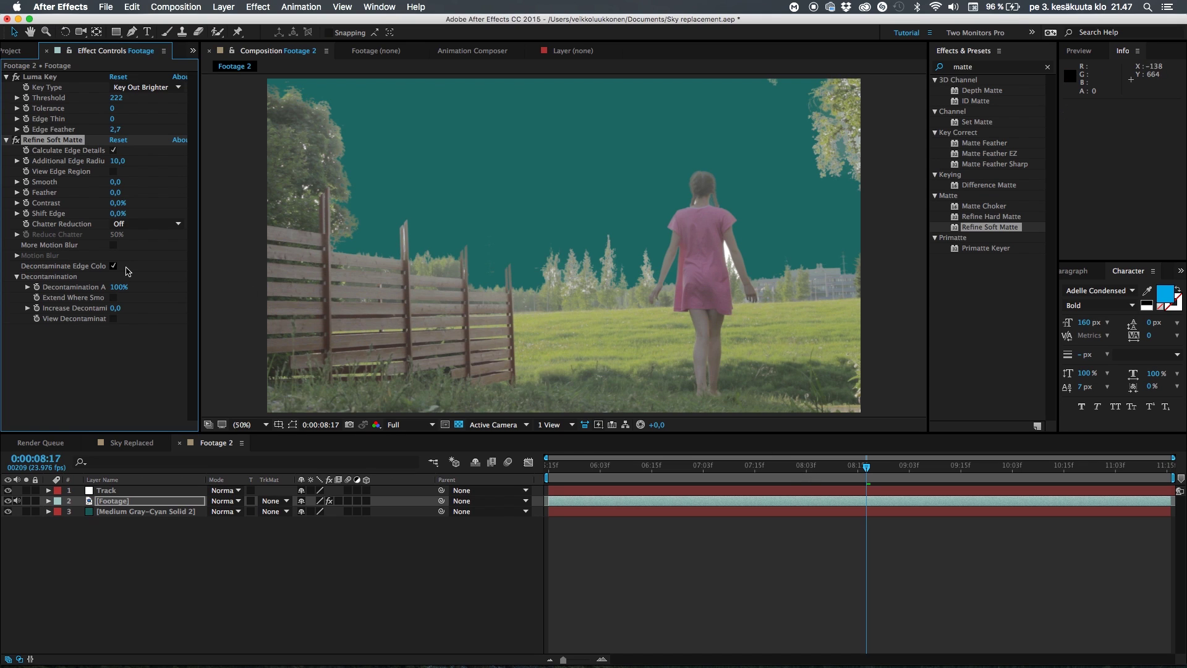
Step: Preview the refined key to frame 08:23 and leave Chatter Reduction Off
key("space")
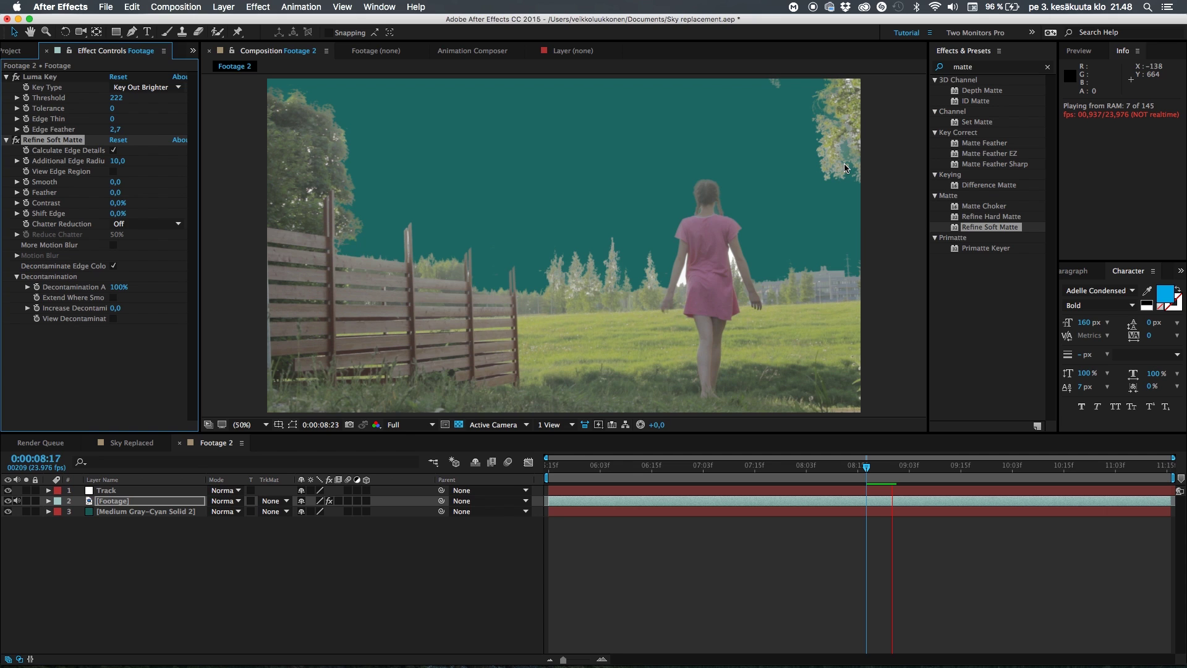
left_click(894, 479)
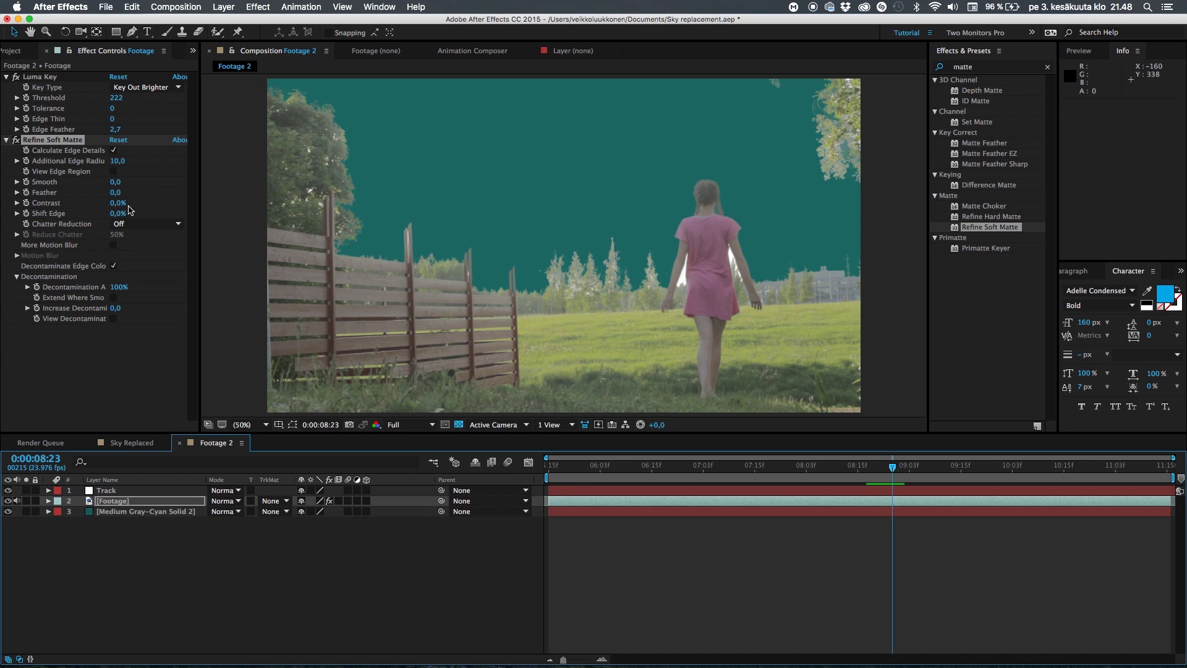
left_click(57, 230)
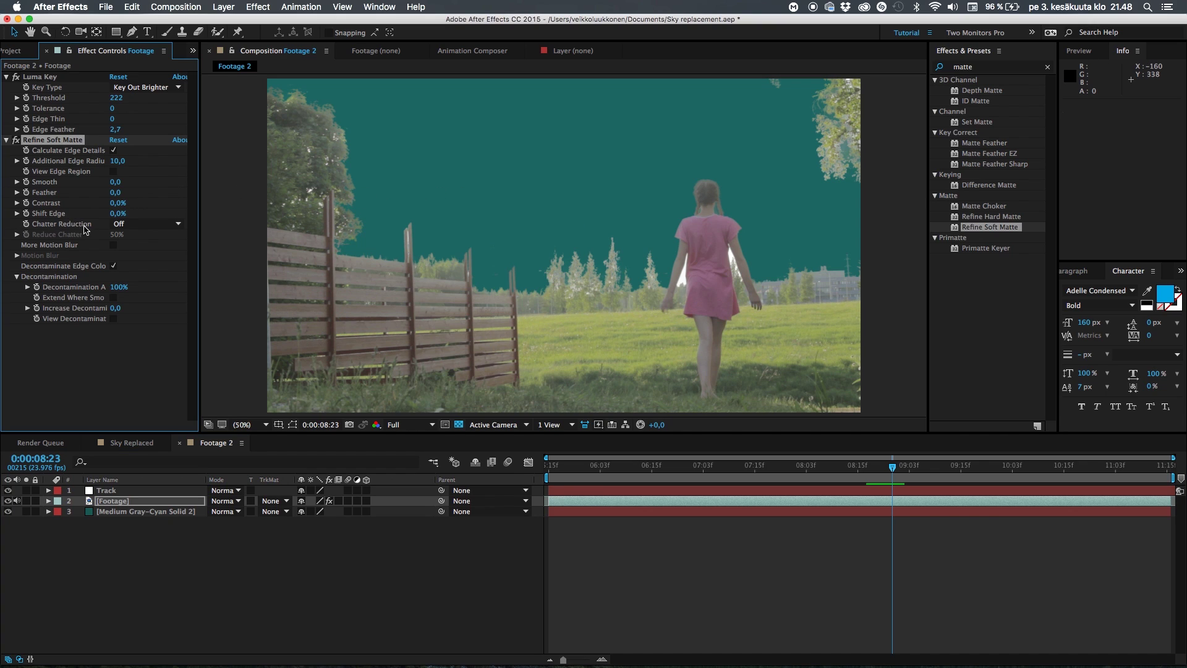
left_click(115, 229)
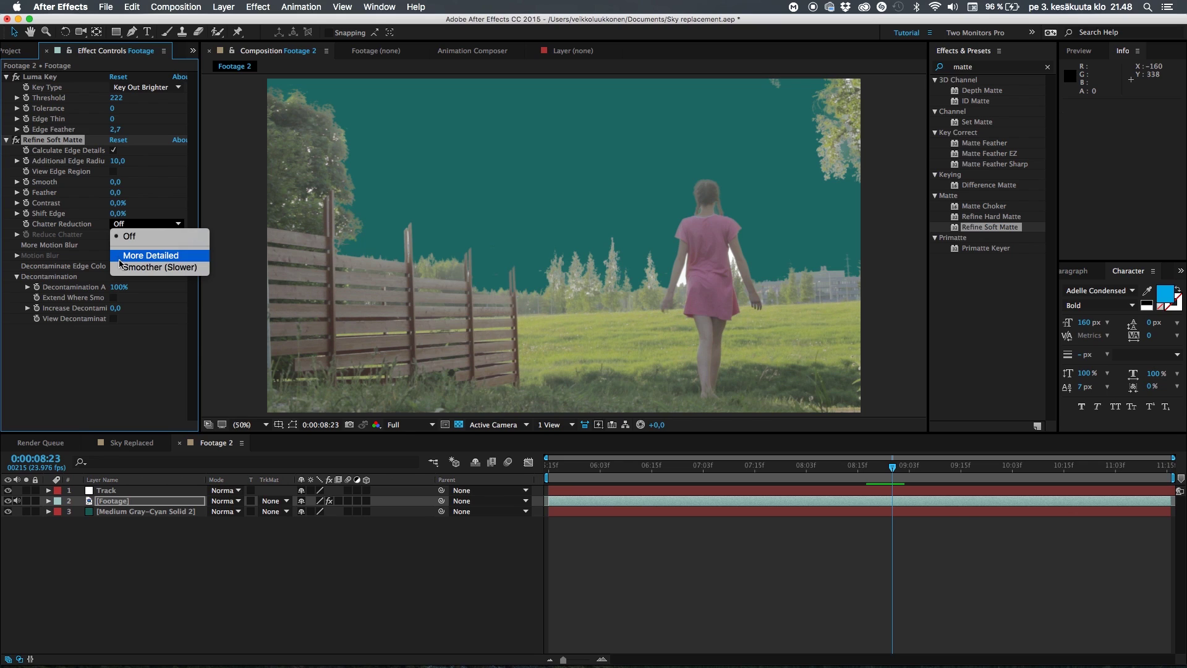
left_click(89, 321)
left_click(93, 384)
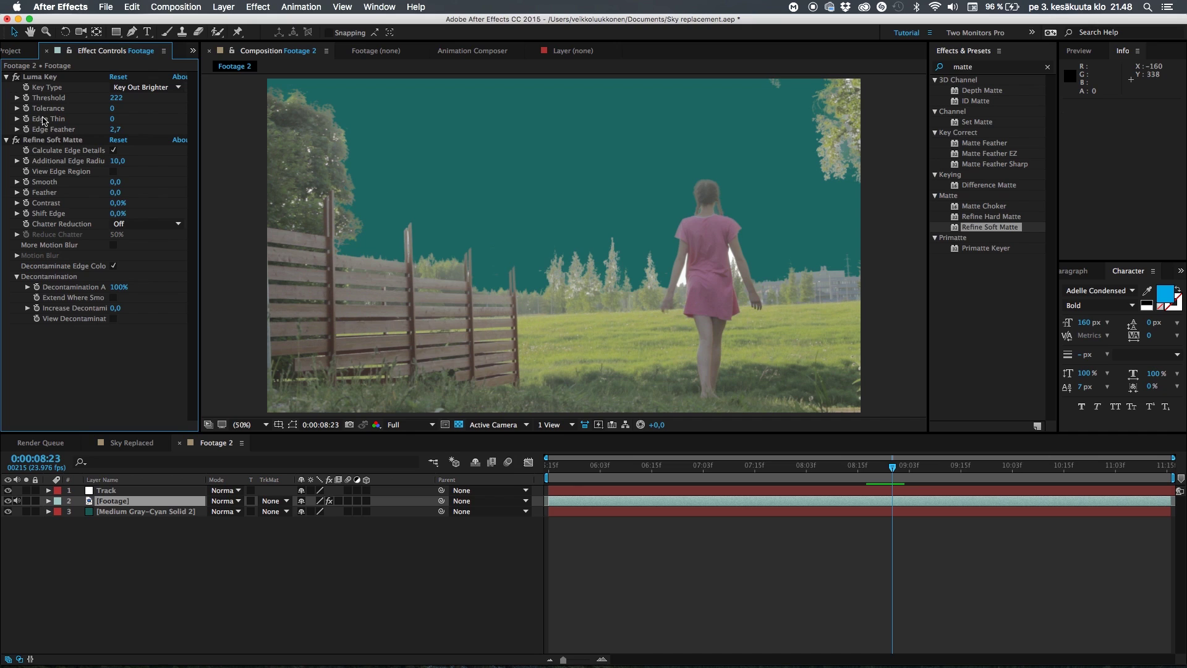
Step: Delete Refine Soft Matte and apply Matte Choker below the Luma Key
left_click(43, 140)
key("Delete")
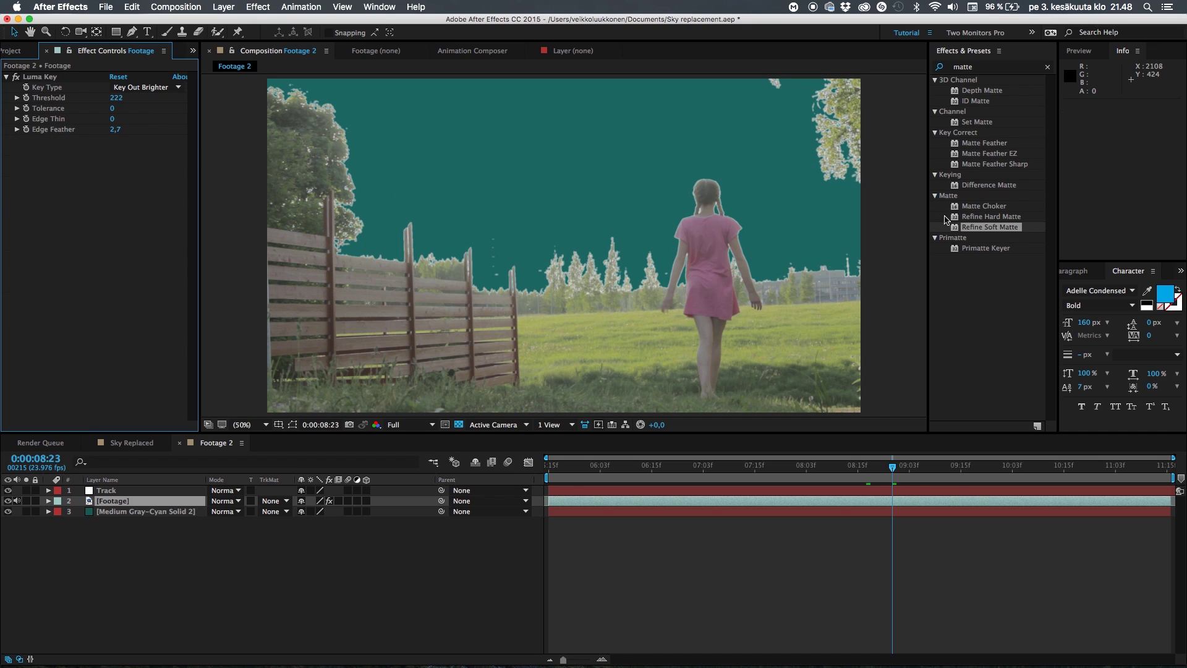
left_click(974, 208)
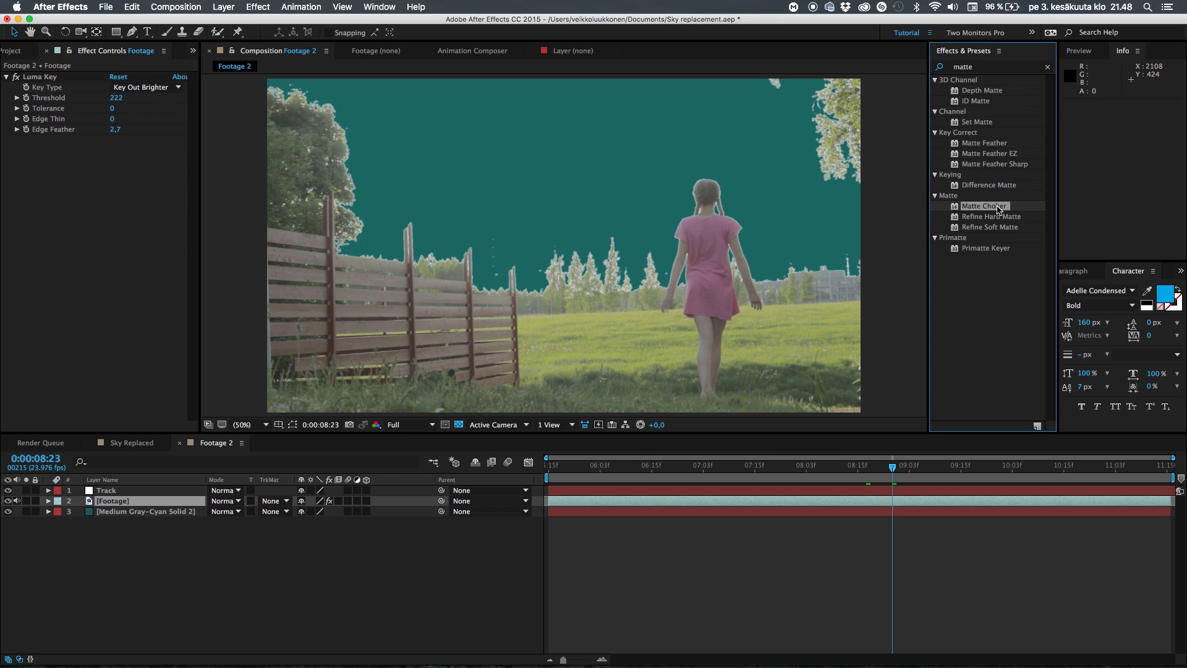
left_click_drag(998, 209, 87, 222)
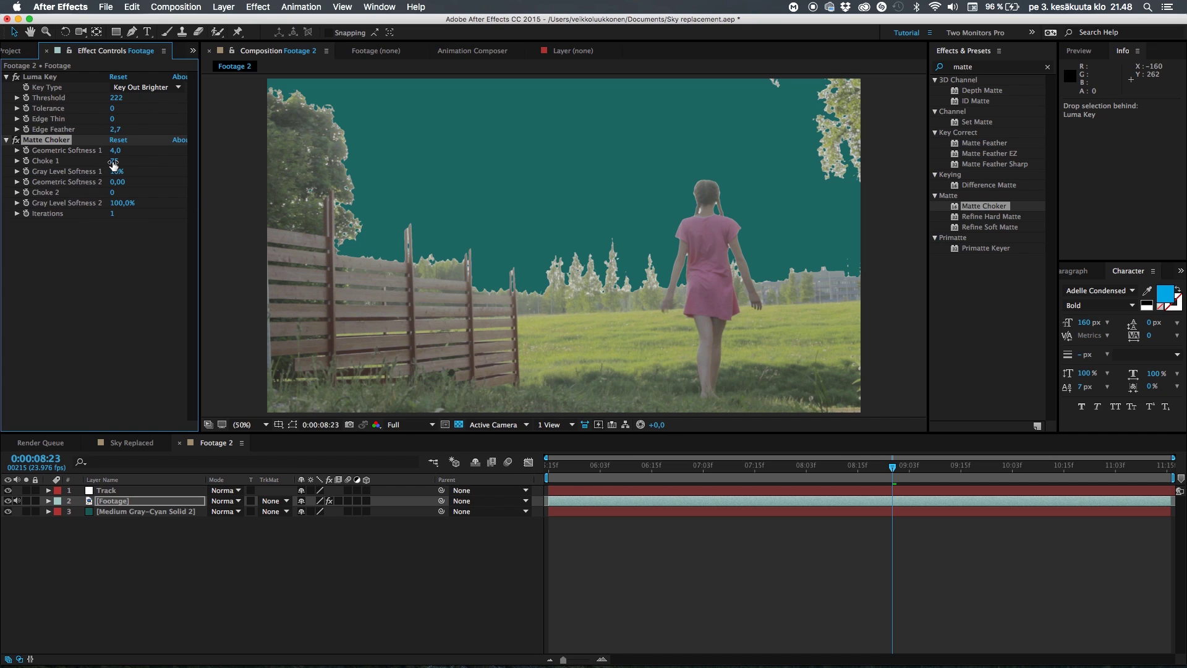
Step: Set Matte Choker's Geometric Softness 1 to 13.6 and Choke 1 to 50
left_click_drag(116, 150, 161, 152)
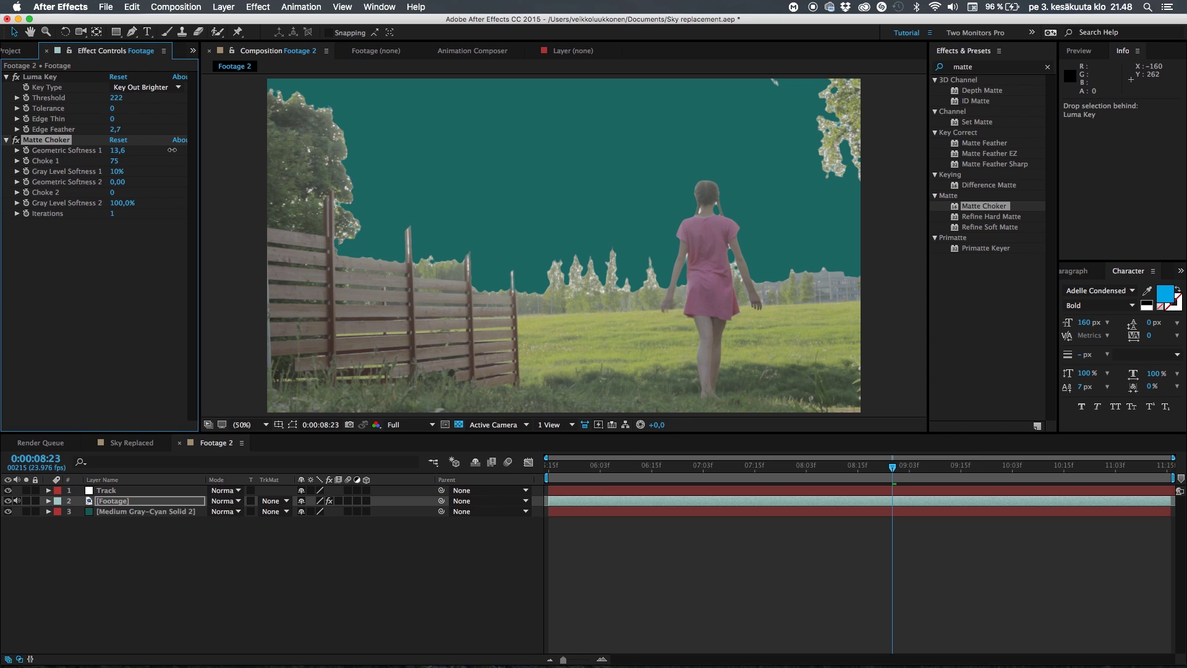
left_click(115, 161)
type("92")
key("Return")
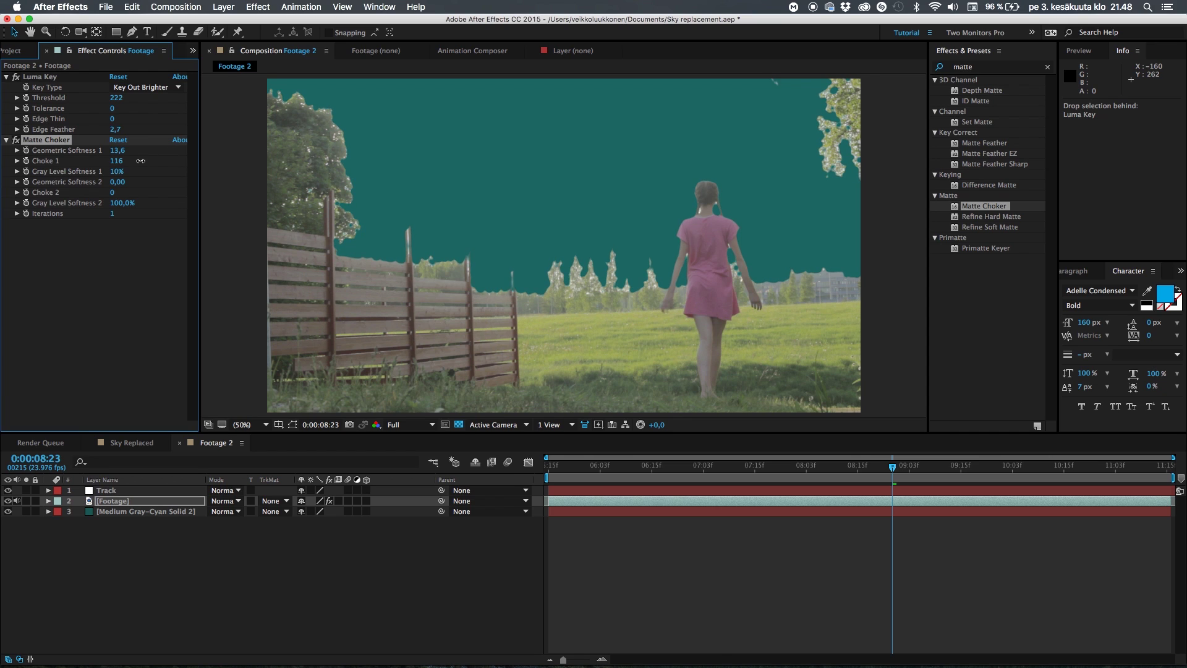
mouse_move(122, 162)
left_mouse_down()
mouse_move(88, 167)
mouse_move(105, 169)
left_mouse_up()
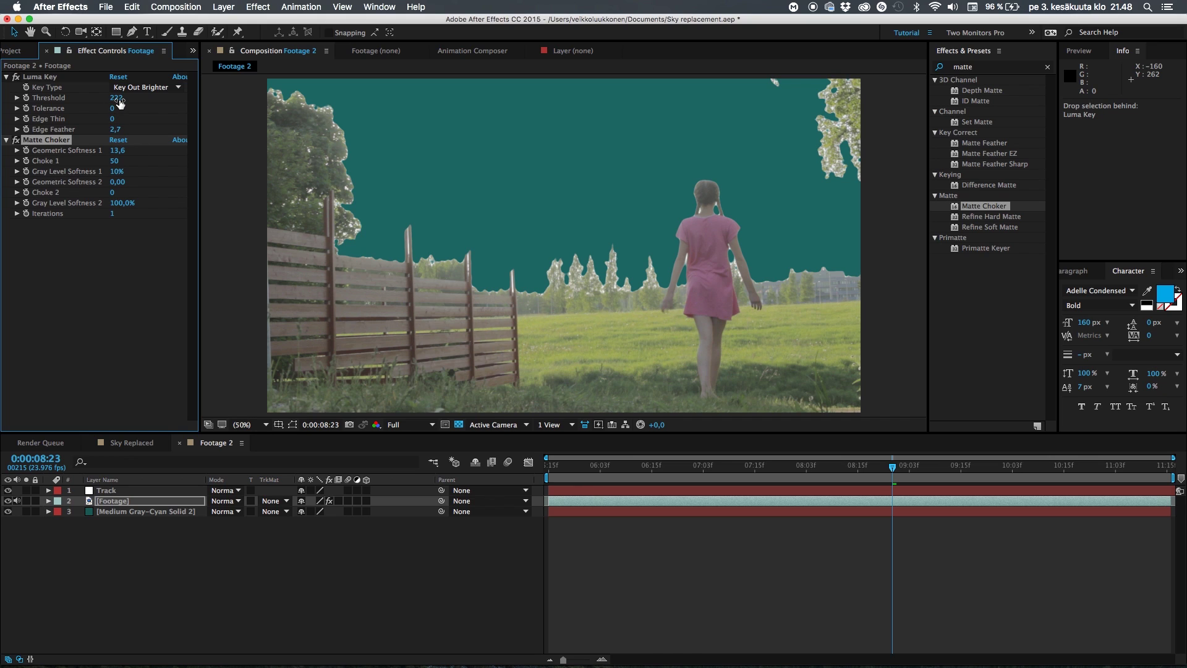
Step: Lower the Luma Key Threshold to 195, compare with Matte Choker toggled, and collapse Luma Key
mouse_move(112, 109)
left_mouse_down()
mouse_move(173, 110)
mouse_move(95, 100)
left_mouse_up()
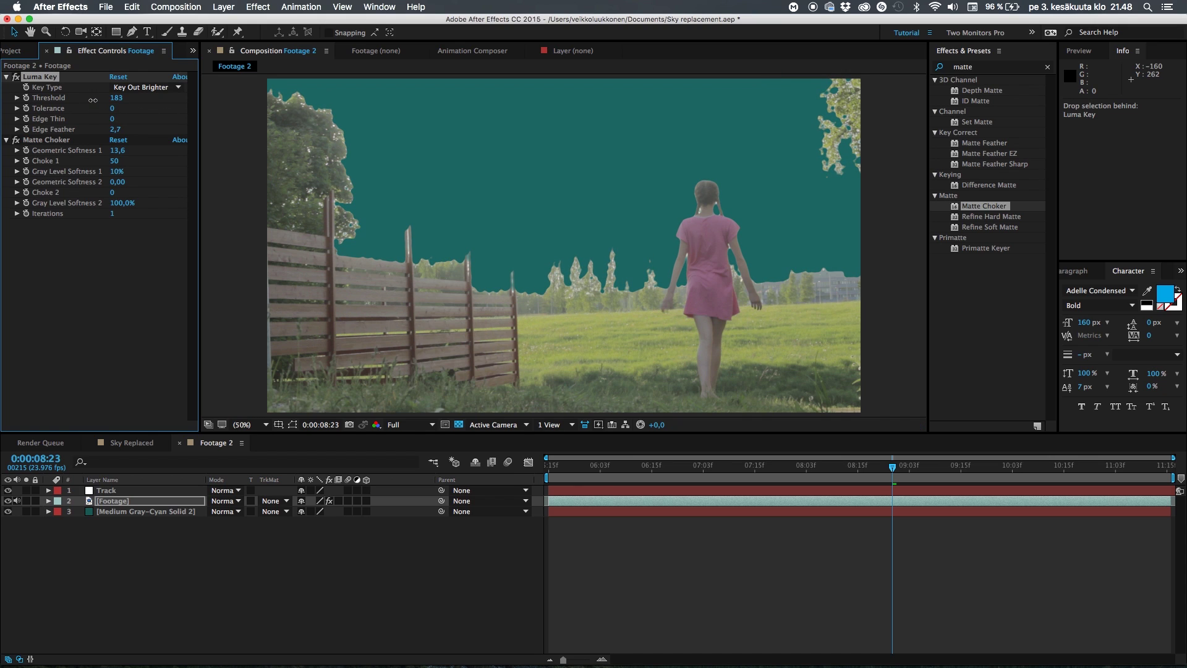
left_click_drag(94, 100, 100, 101)
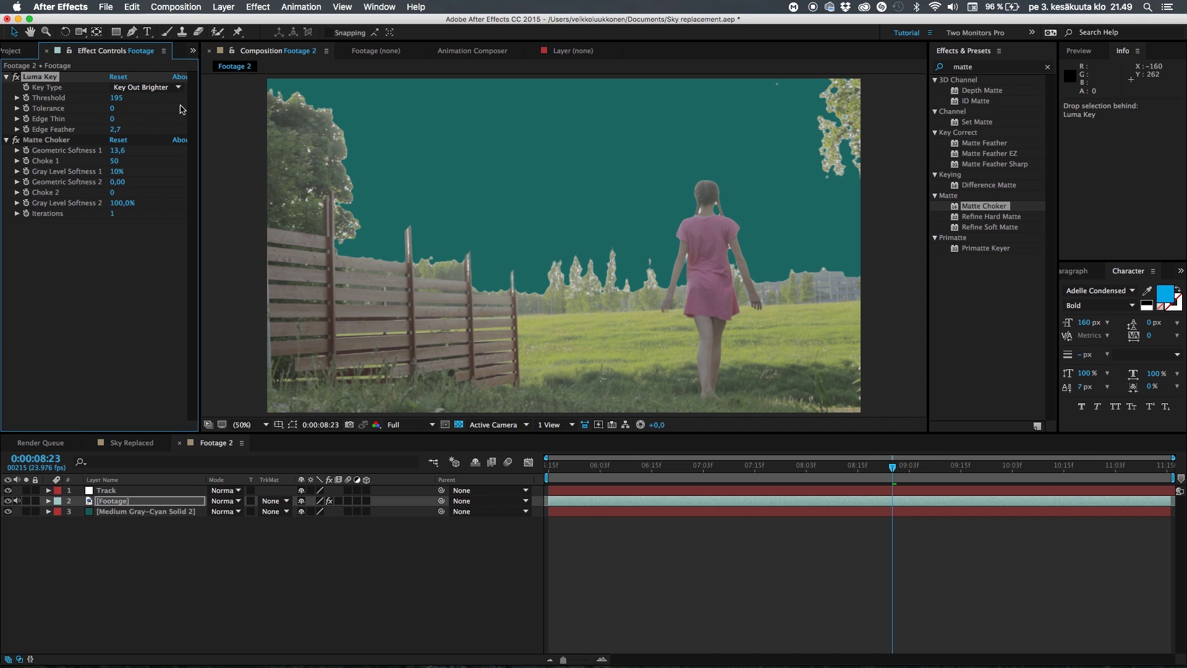
left_click(16, 141)
left_click(16, 141)
left_click(16, 140)
left_click(16, 141)
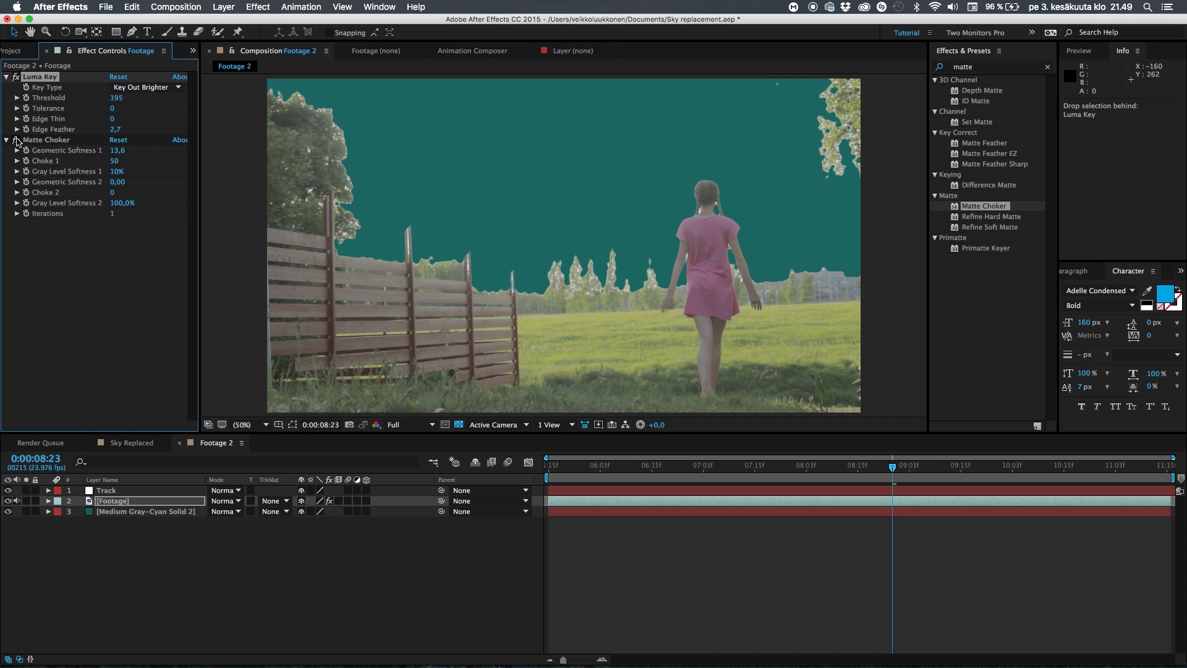
left_click(56, 251)
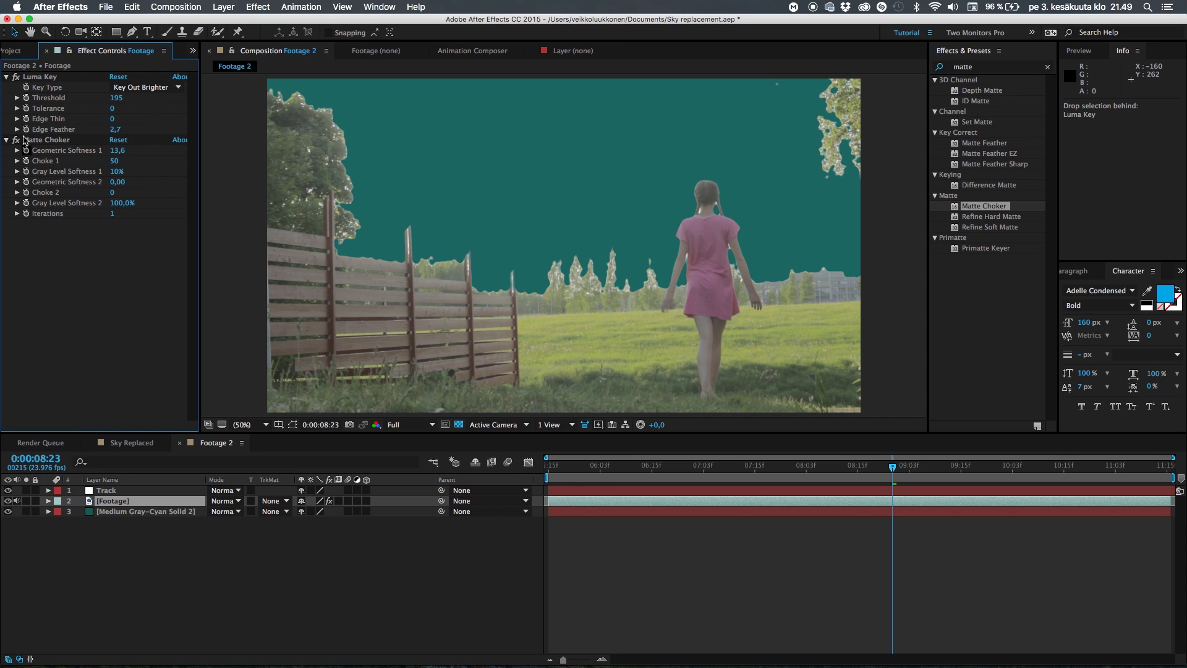
left_click(6, 77)
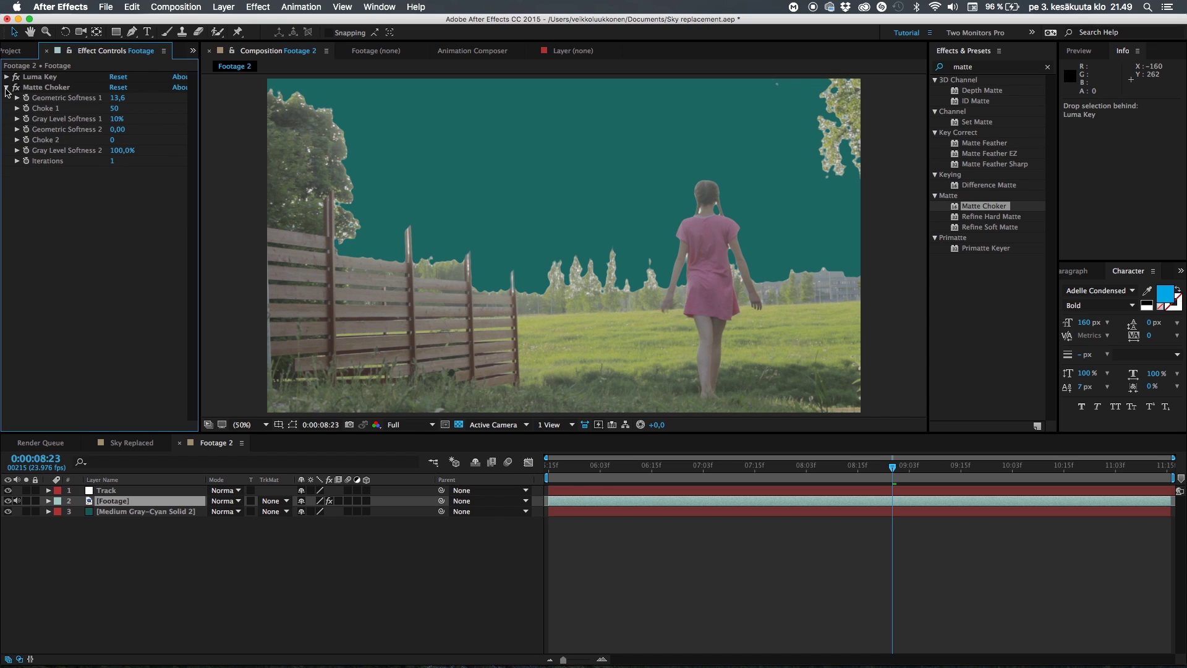
Step: Collapse the Matte Choker effect's properties in Effect Controls
left_click(6, 87)
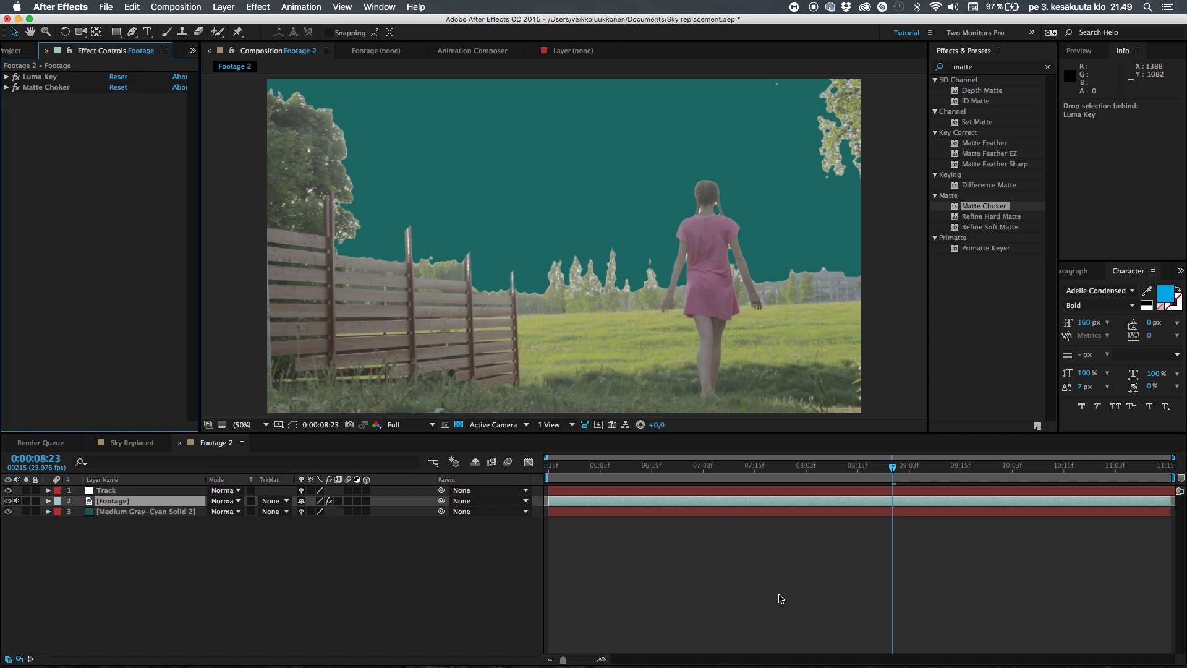
Step: Delete the Medium Gray-Cyan Solid 2 layer from the Footage 2 timeline
left_click(322, 579)
left_click(10, 52)
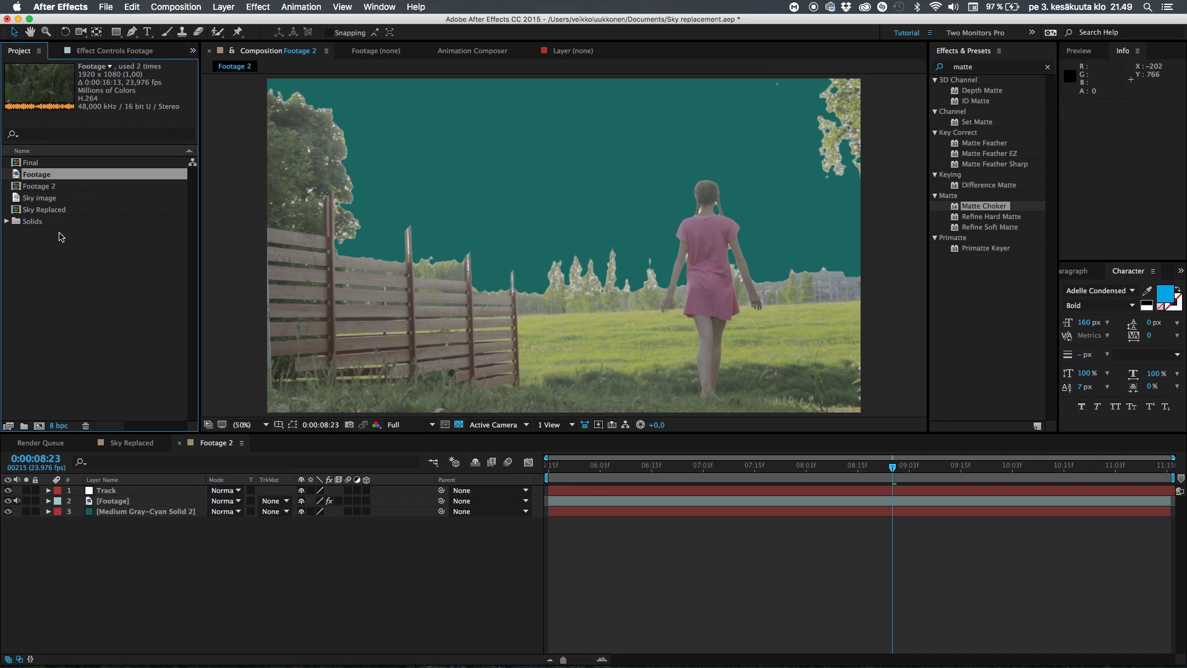
left_click(148, 513)
key("Delete")
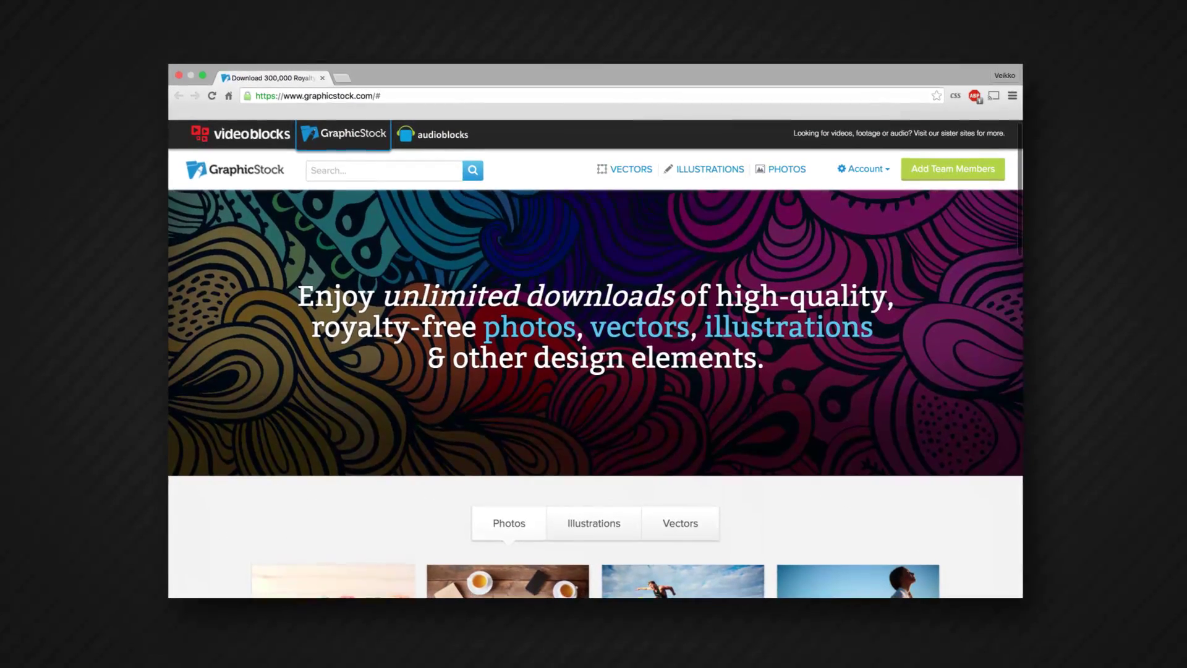
Step: Search GraphicStock for 'on table' photos and scroll through the laptop and business meeting results
scroll(593, 371, "down", 3)
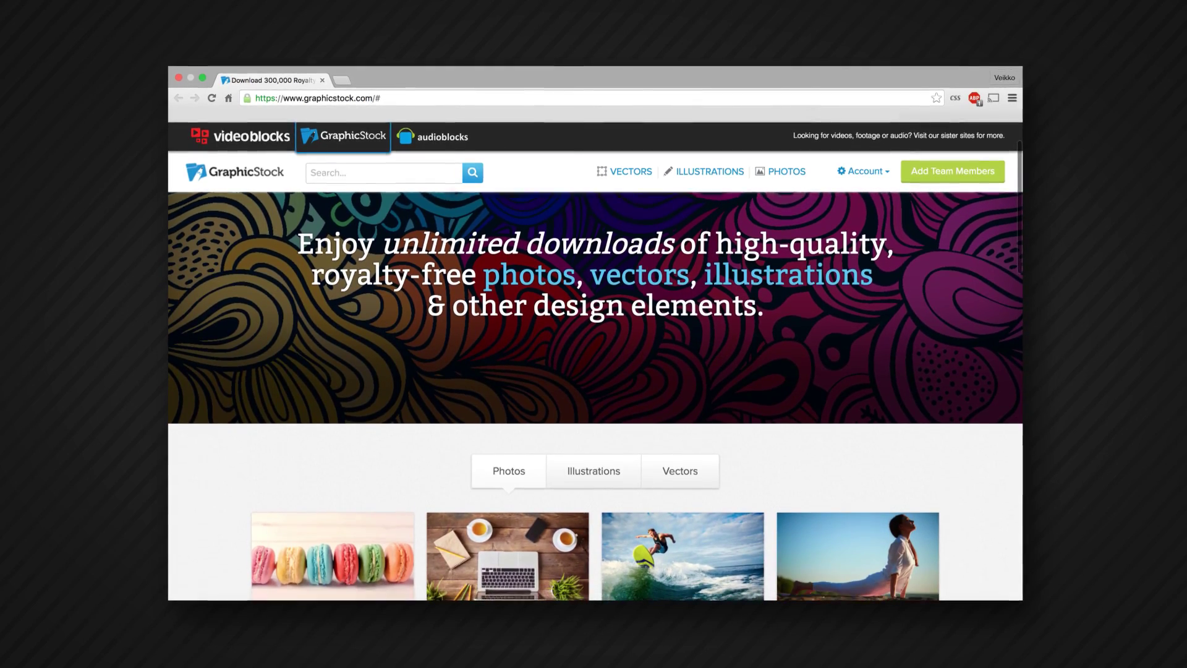
scroll(593, 371, "down", 3)
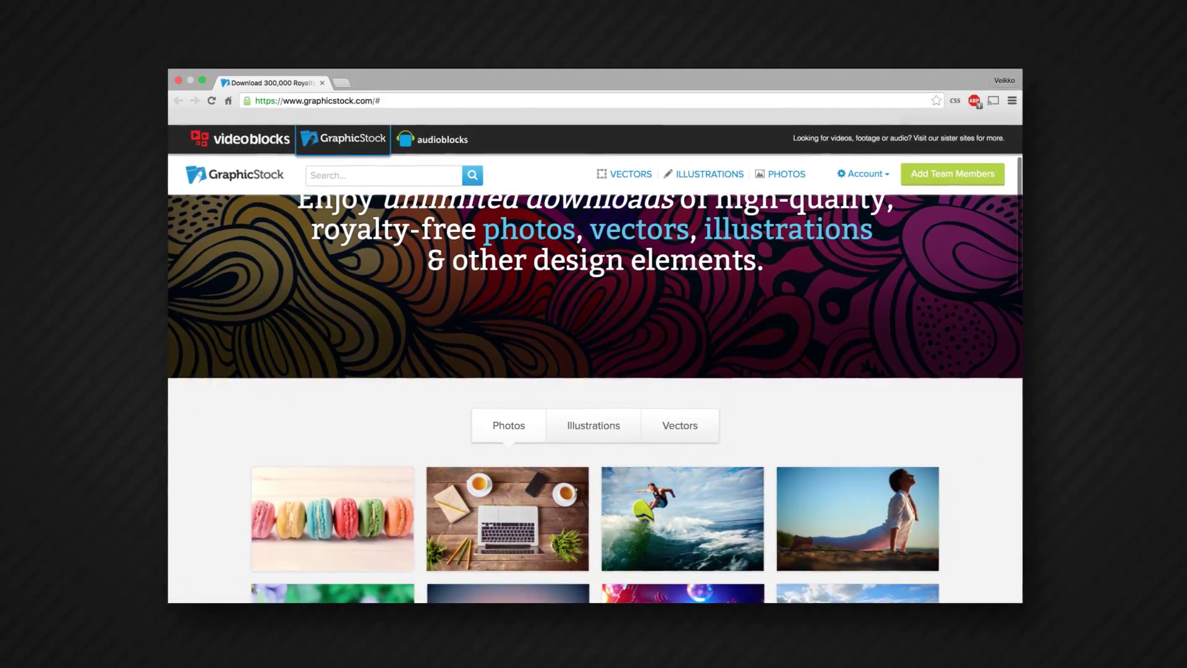
scroll(594, 371, "down", 3)
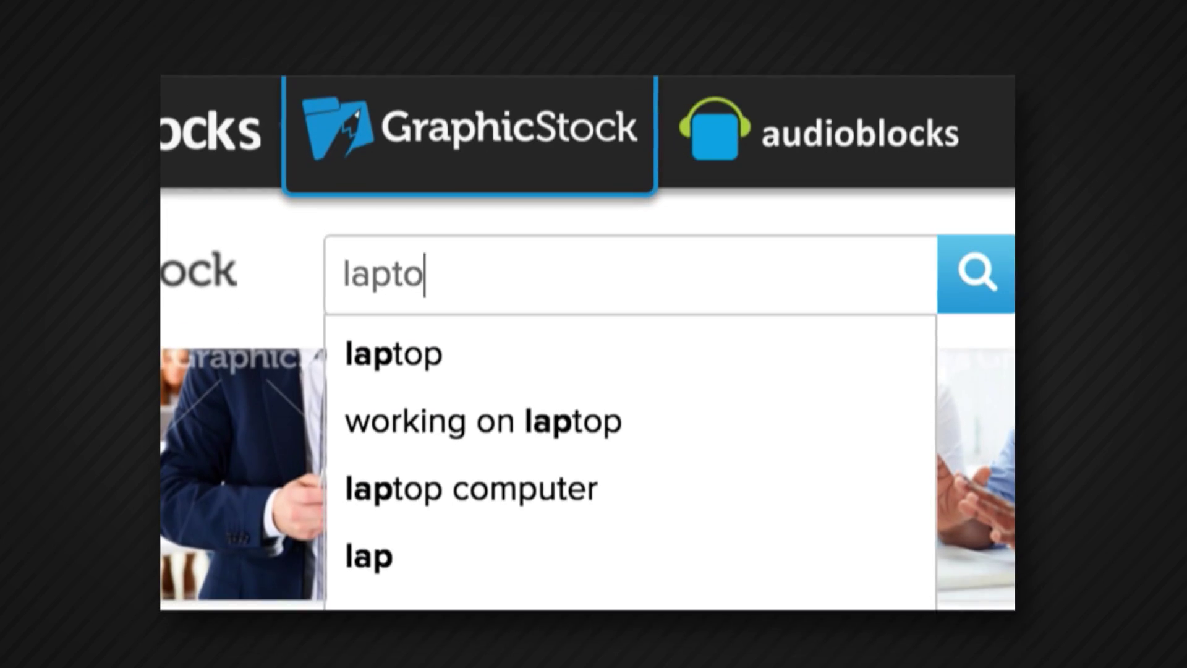
type("on table")
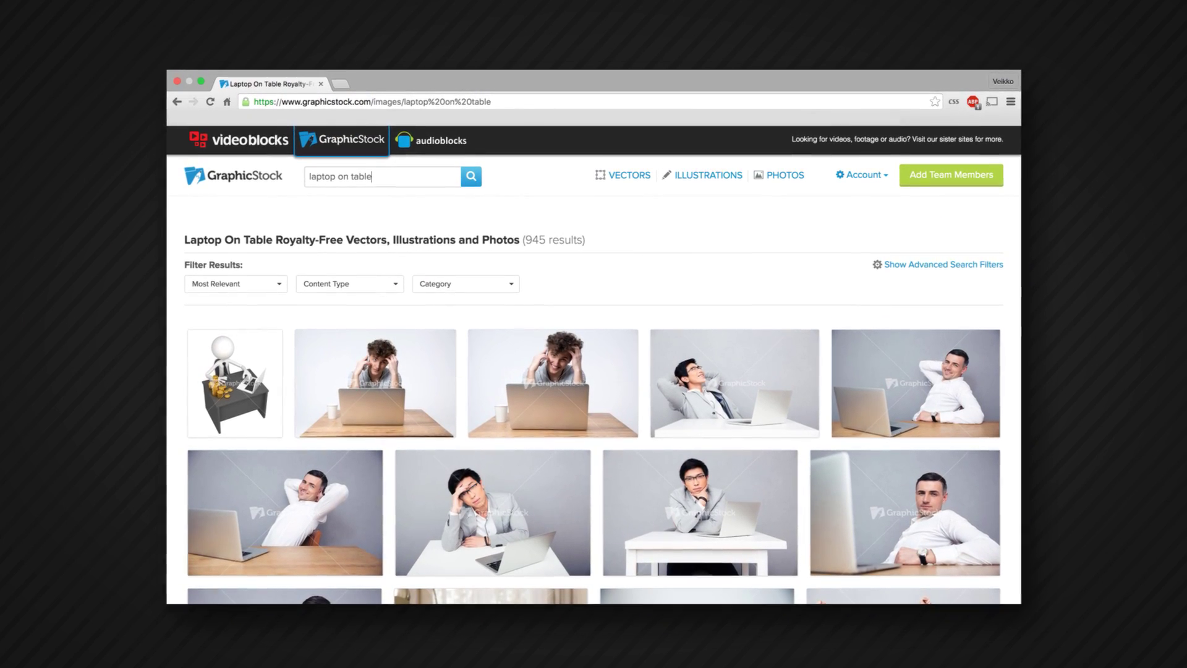
scroll(593, 402, "down", 3)
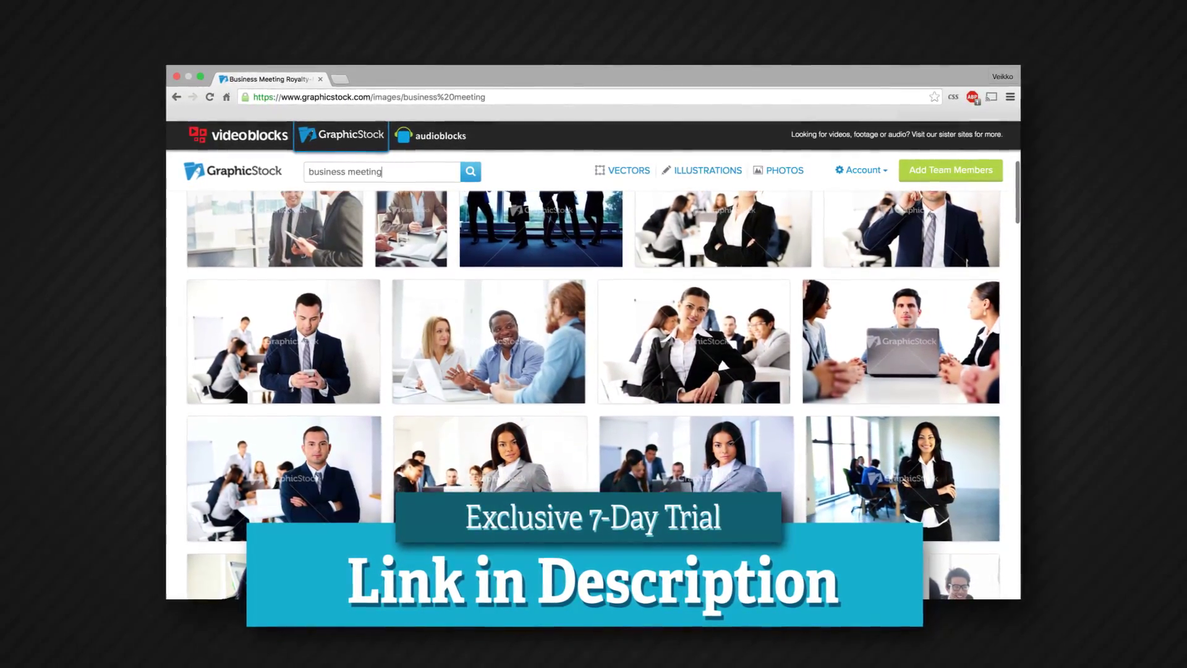
scroll(590, 371, "down", 2)
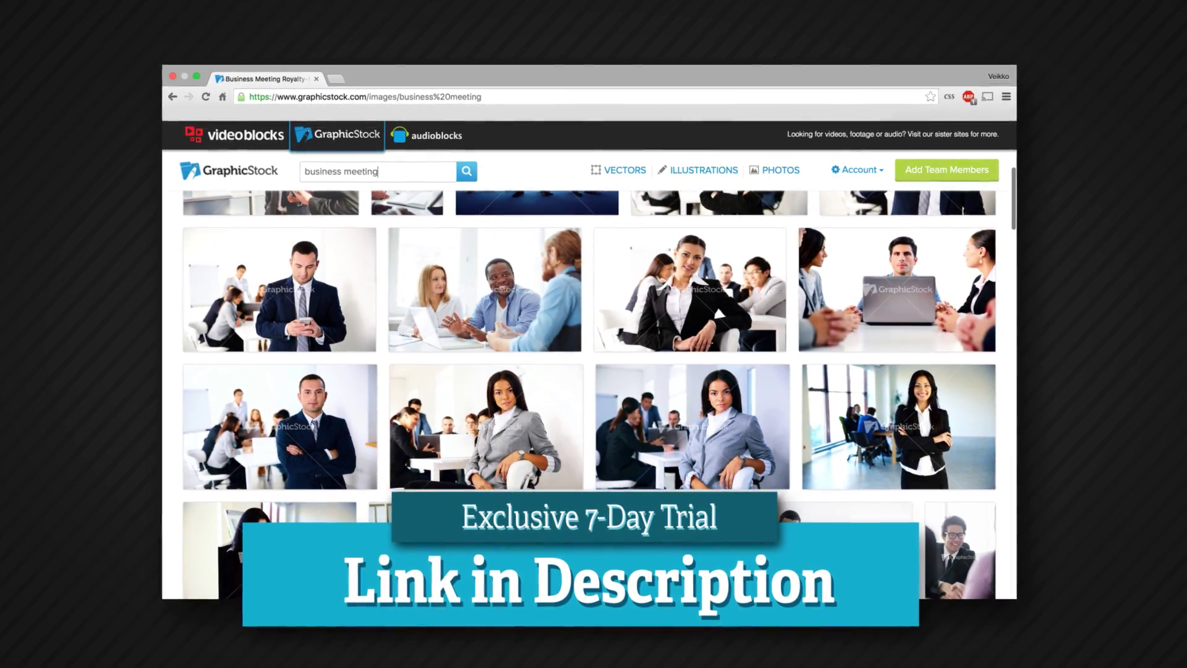
scroll(591, 371, "down", 2)
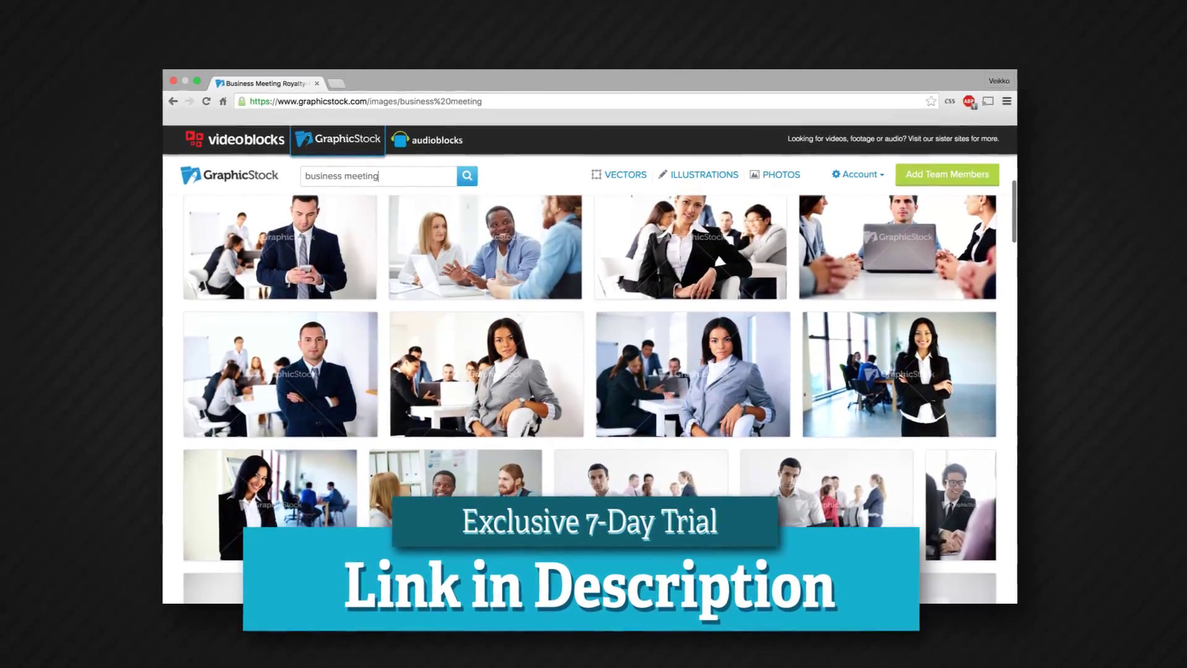
scroll(591, 371, "down", 2)
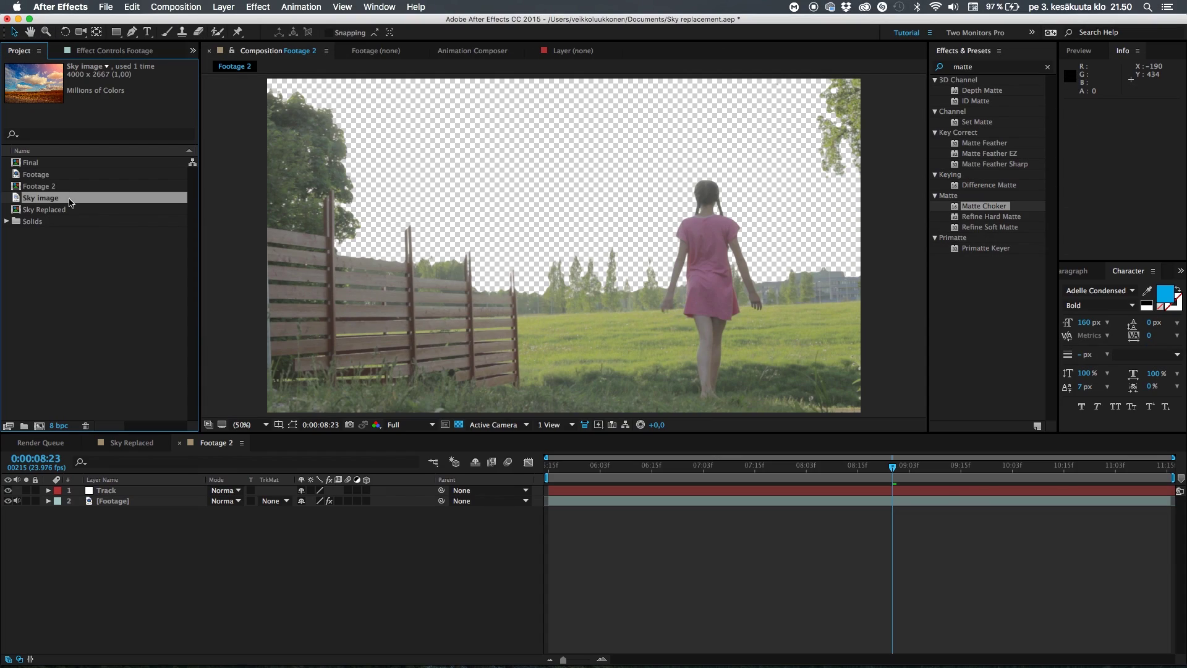
Step: Place the Sky image as the top layer of Footage 2 and scale it to 51%
left_click(70, 202, "super")
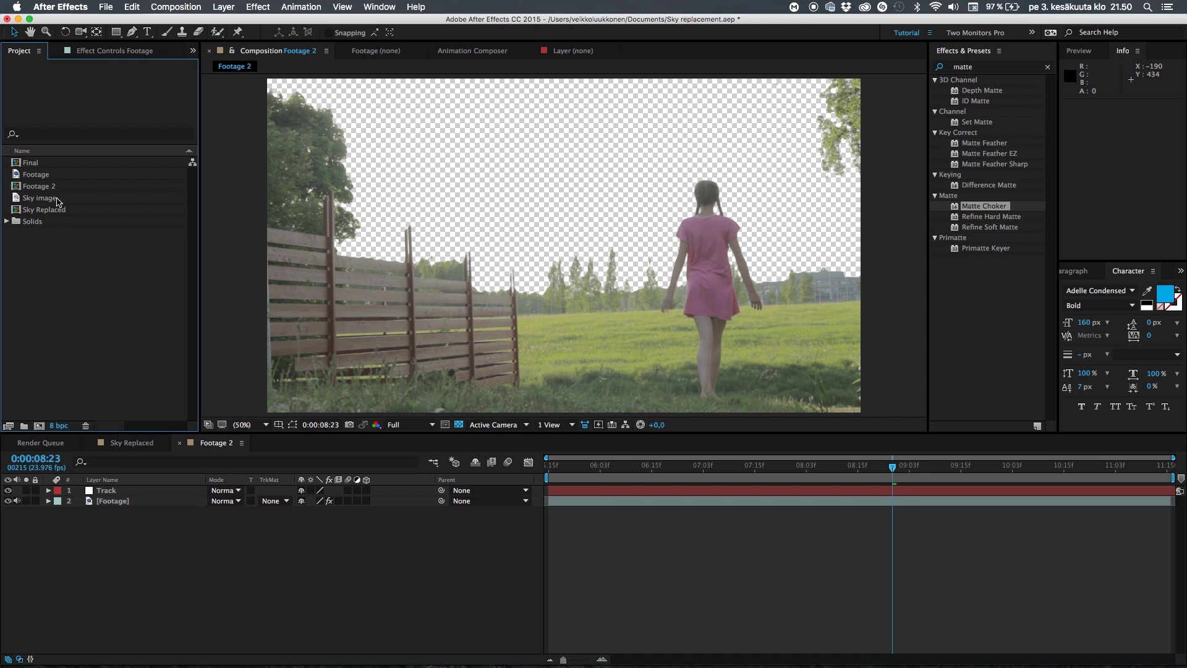
left_click_drag(58, 198, 117, 490)
key("comma")
key("comma")
key("comma")
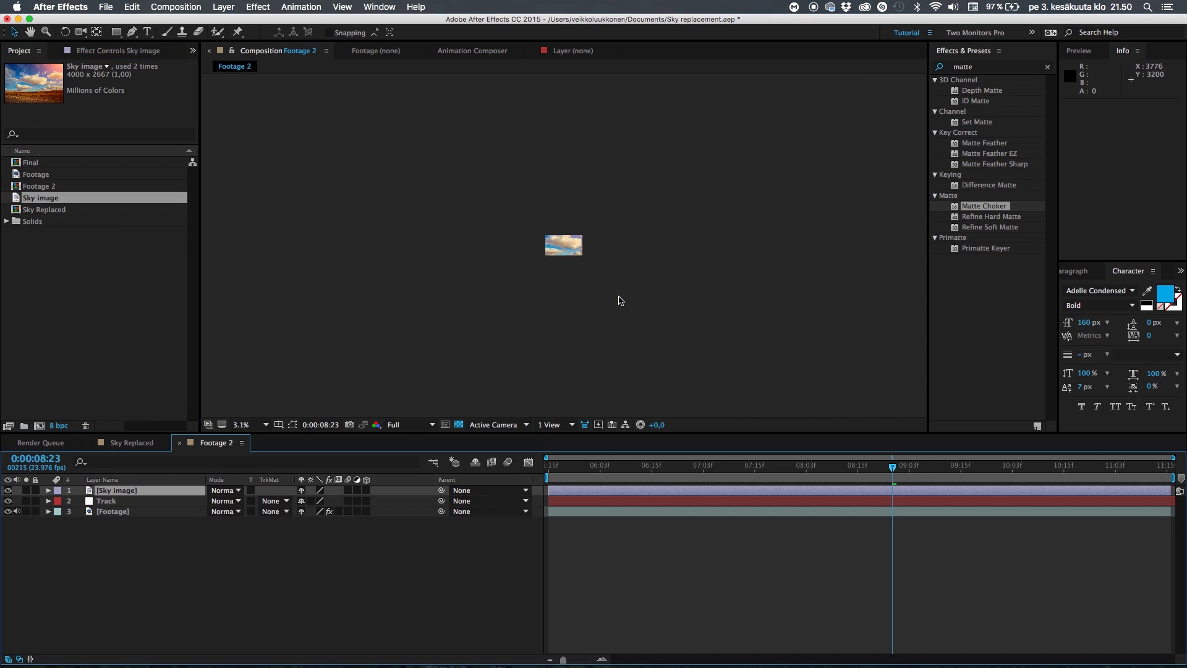
key("s")
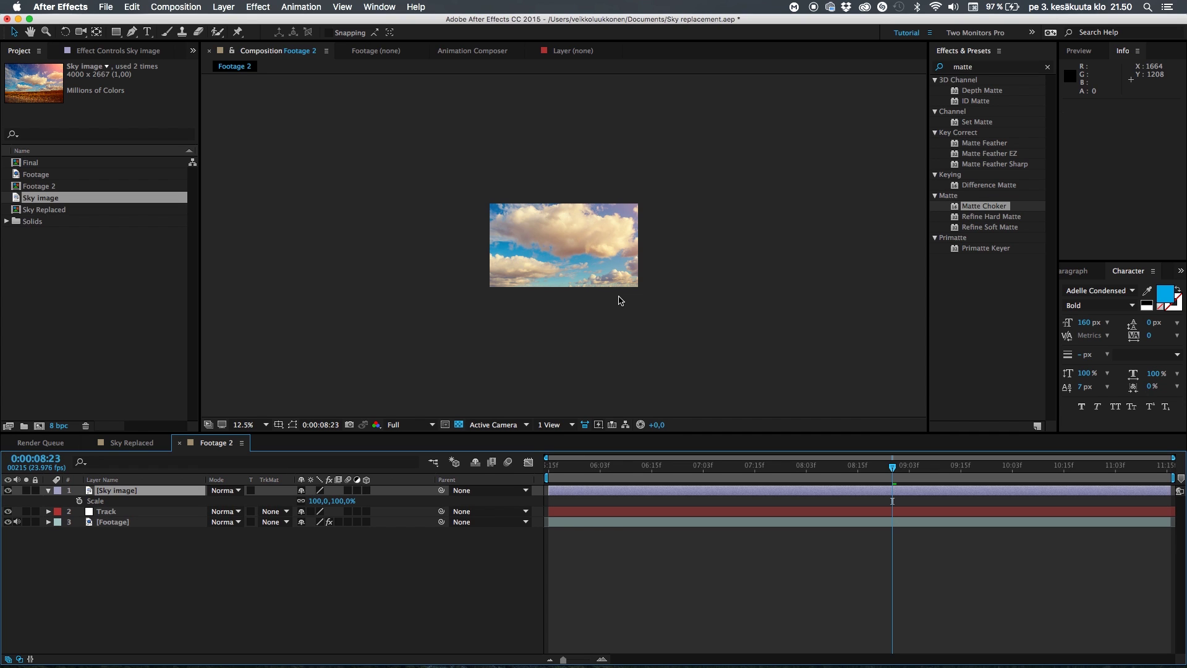
mouse_move(316, 503)
left_mouse_down()
mouse_move(274, 512)
mouse_move(312, 509)
left_mouse_up()
key("period")
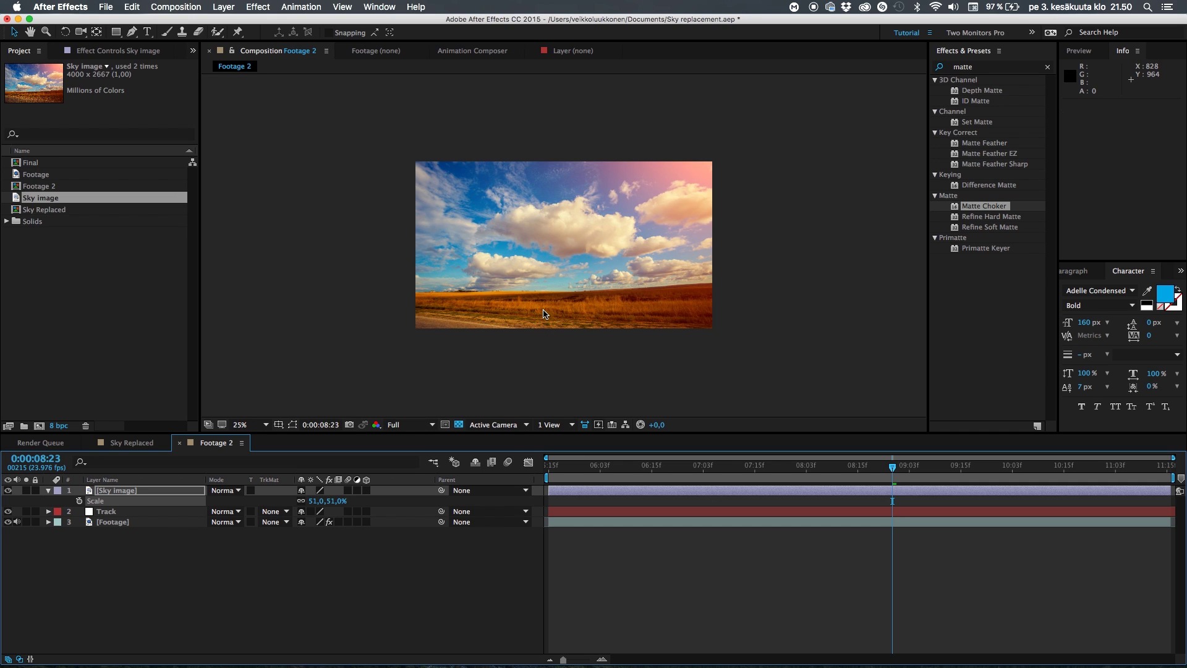
key("period")
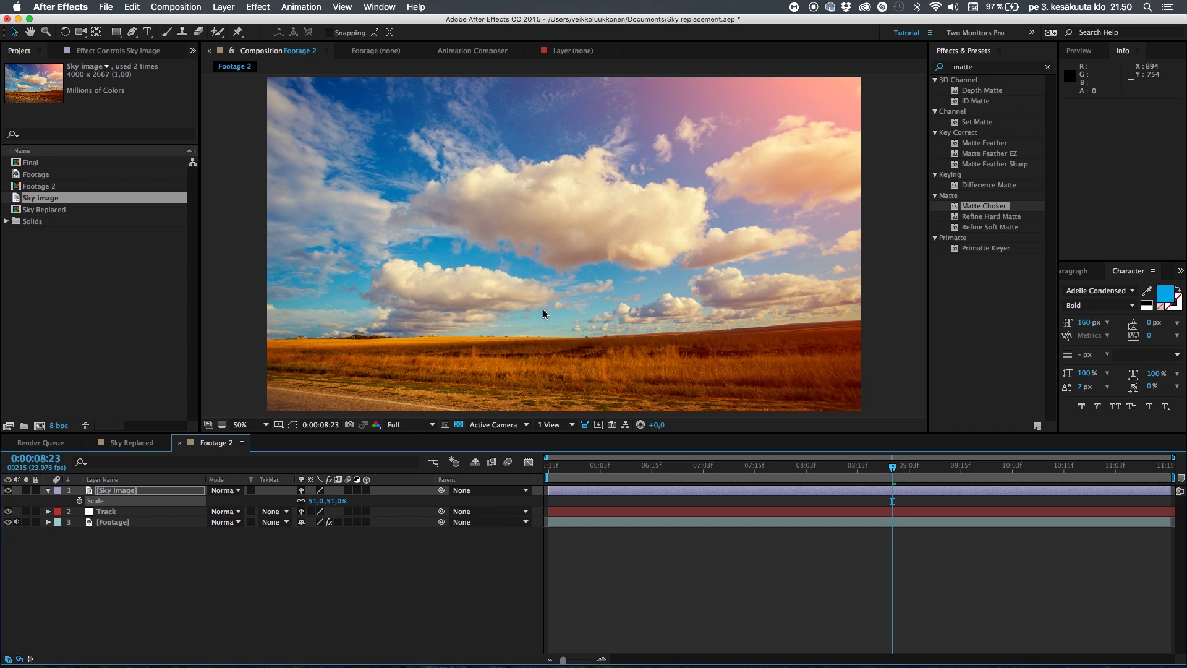
Step: Draw a closed five-point Pen mask around the Sky image's upper area above the horizon
key("comma")
key("comma")
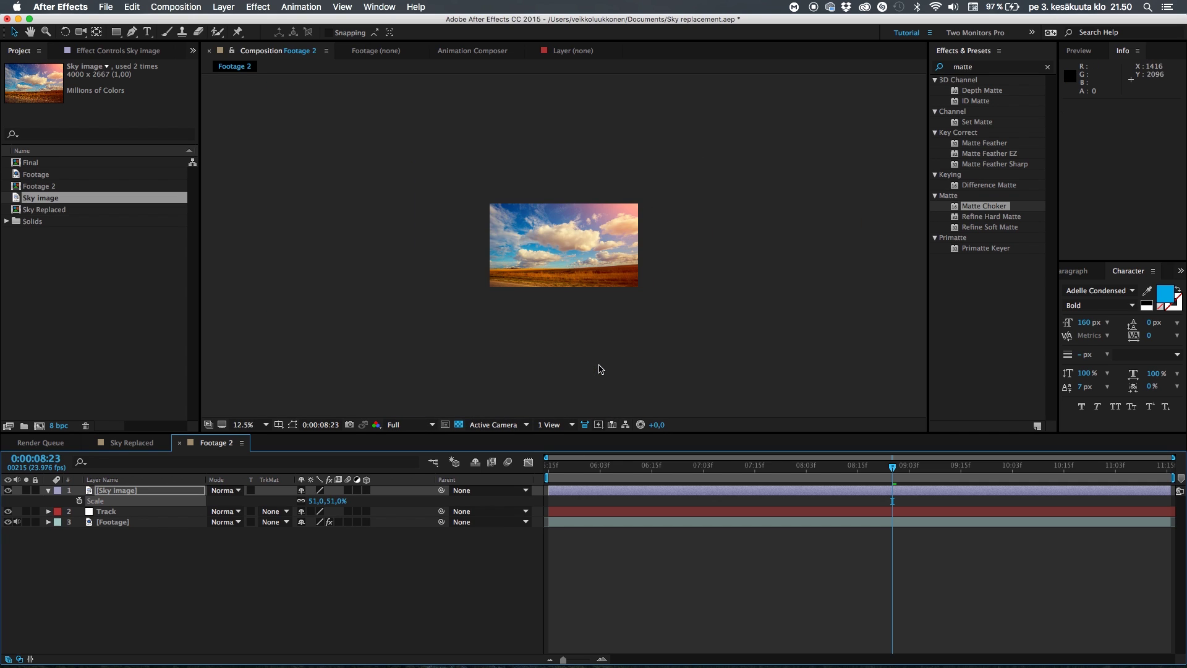
key("period")
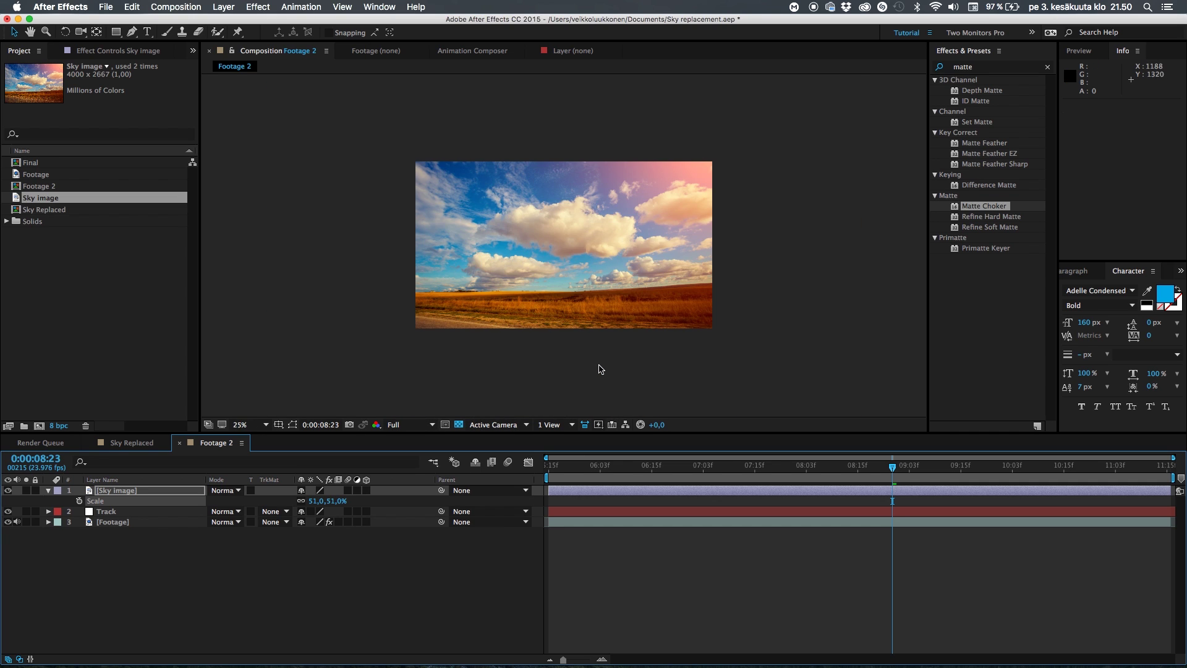
left_click(131, 32)
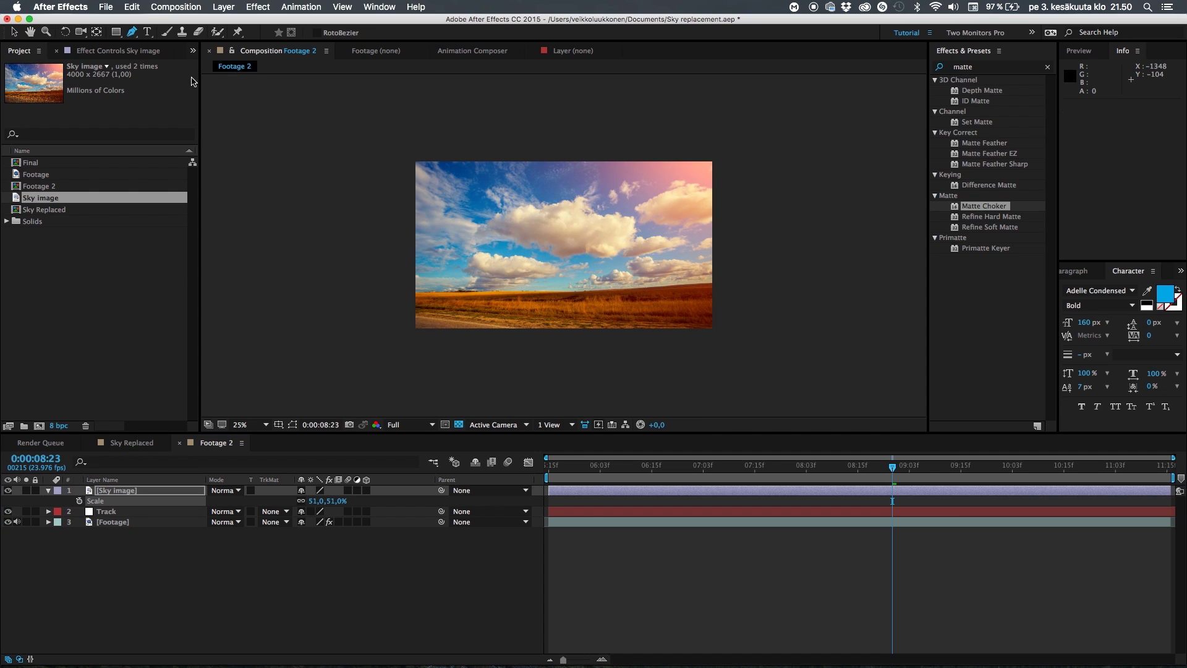
left_click(409, 152)
left_click(410, 291)
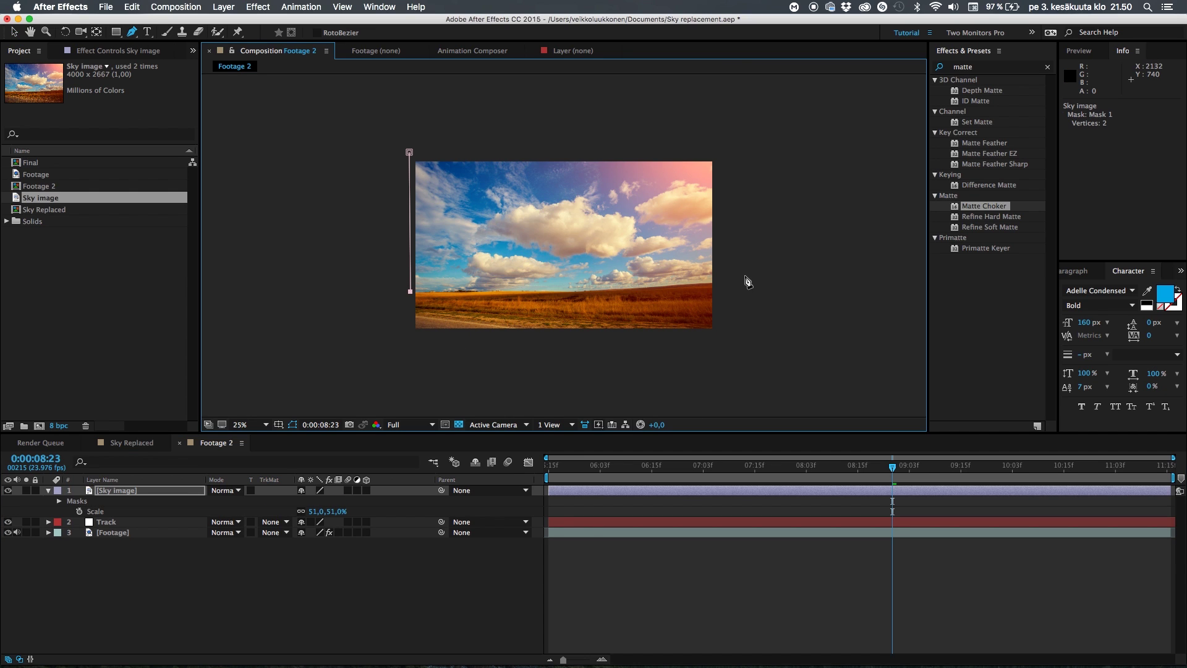
left_click_drag(744, 276, 800, 258)
left_click(752, 114)
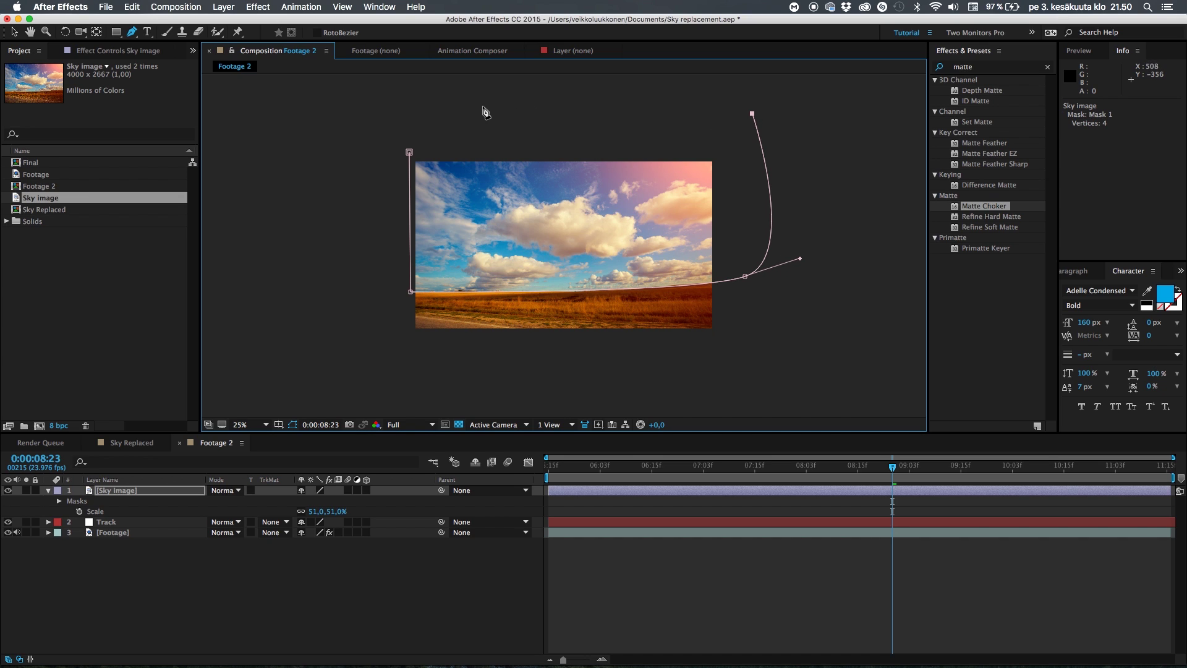
left_click(480, 106)
left_click(409, 152)
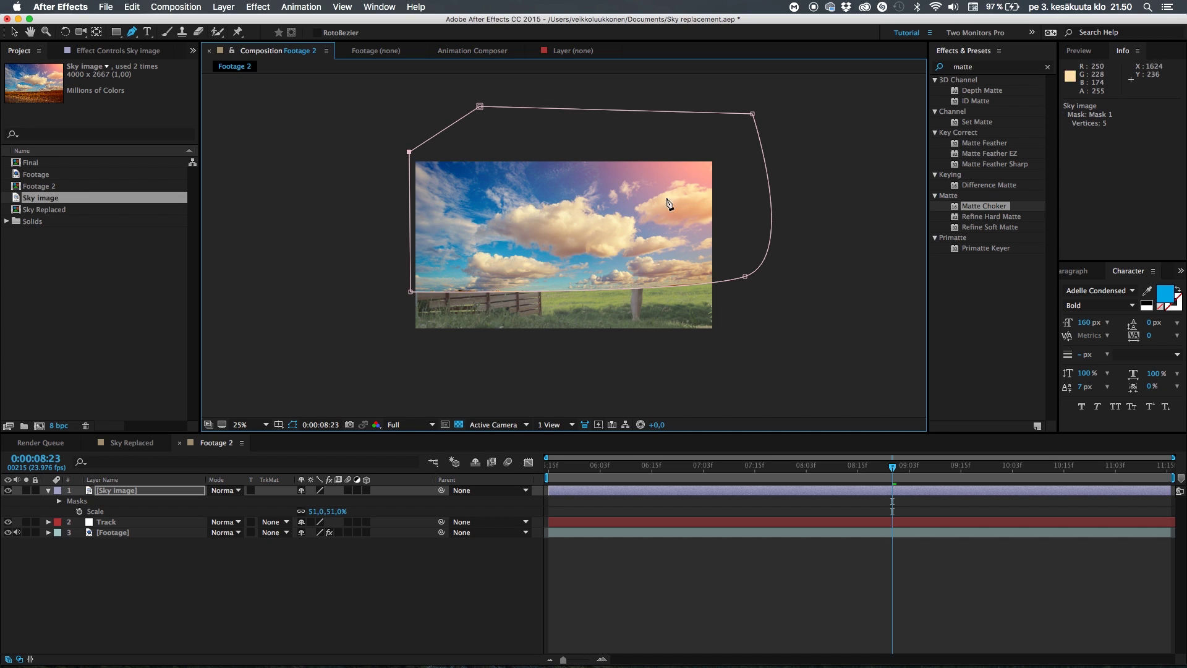
left_click(743, 276)
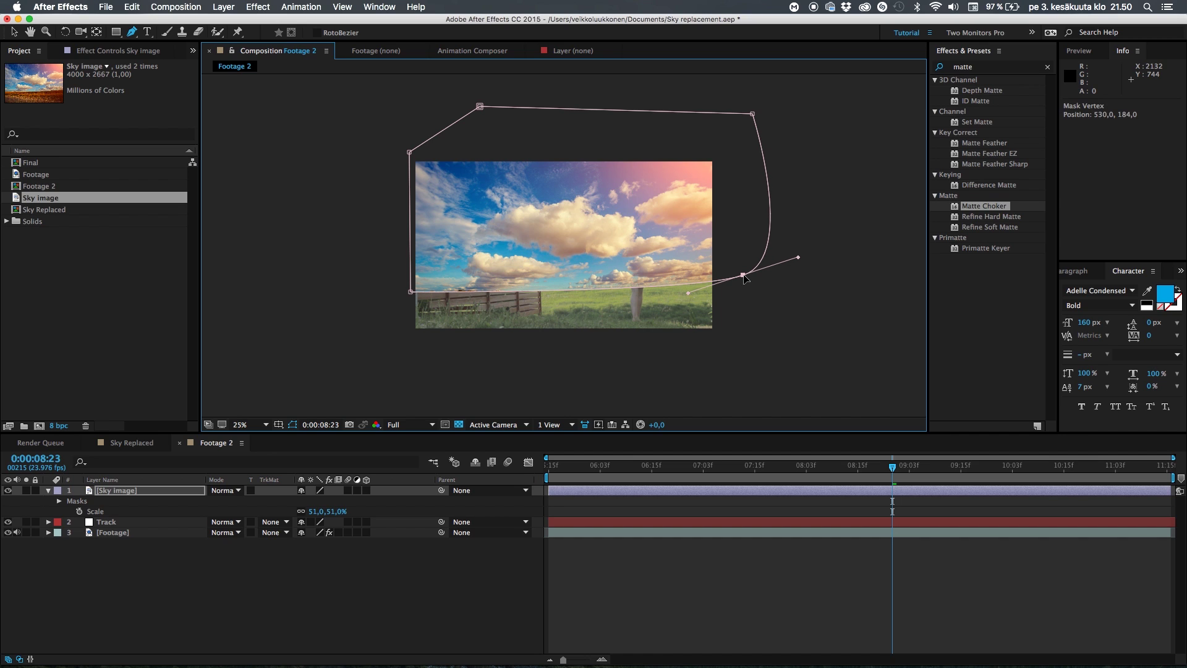
left_click(410, 291)
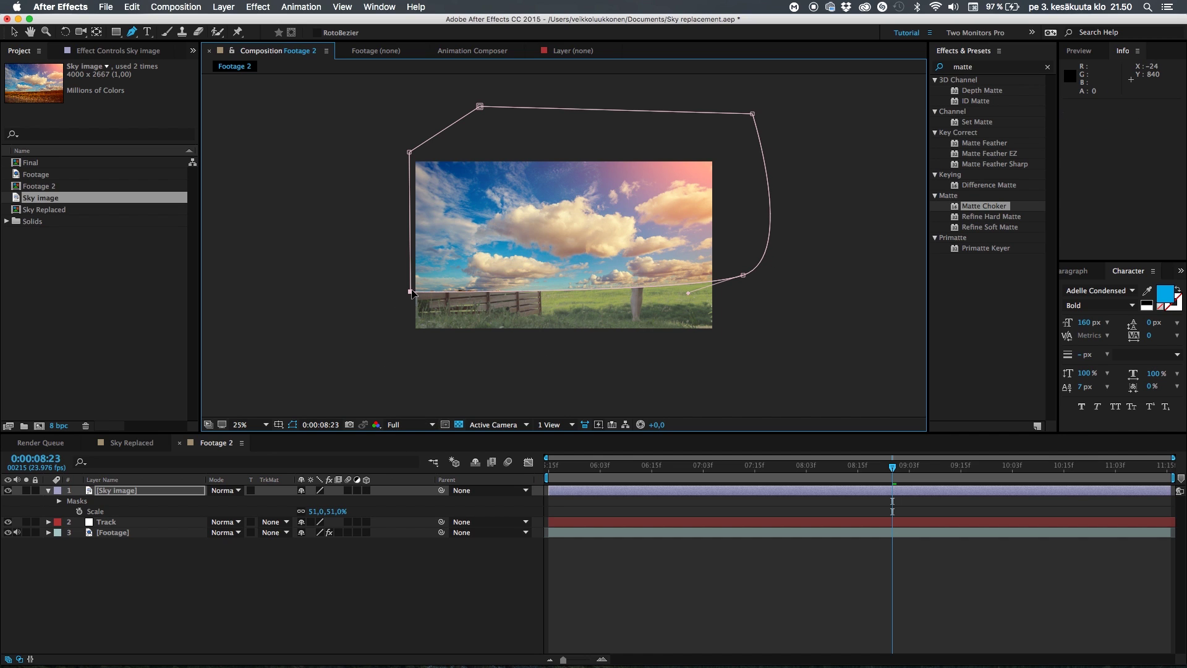
left_click(364, 587)
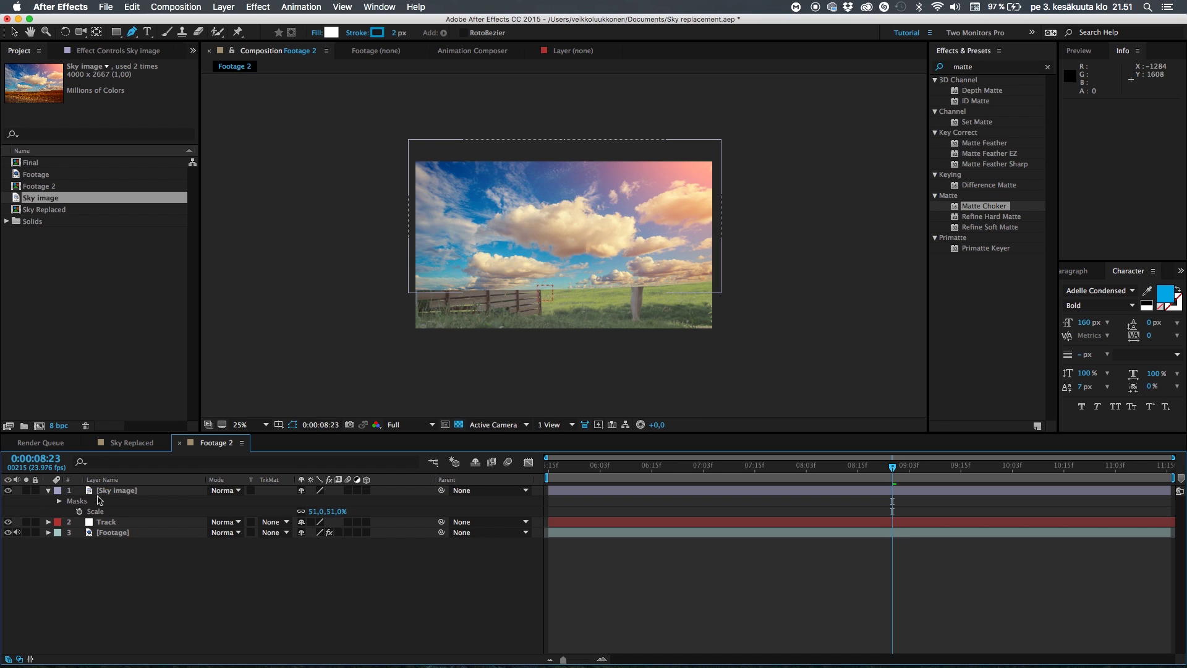
Step: Move the Sky image layer to the bottom of the layer stack and zoom the viewer to 50%
left_click_drag(111, 492, 112, 545)
left_click(226, 646)
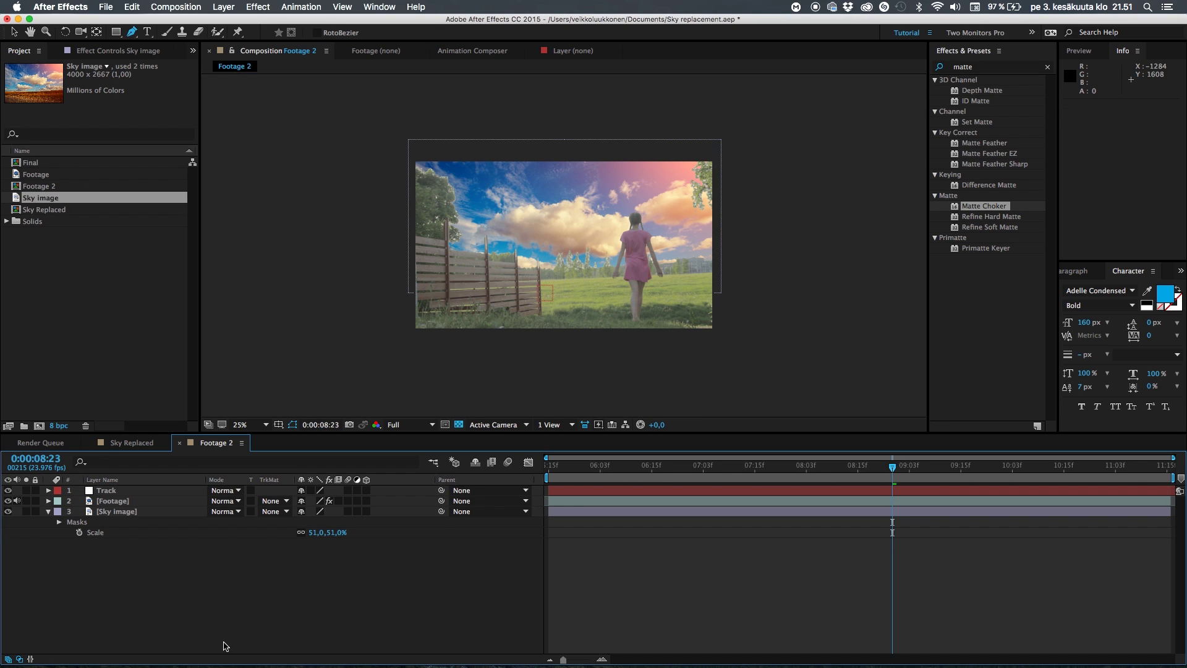
key("period")
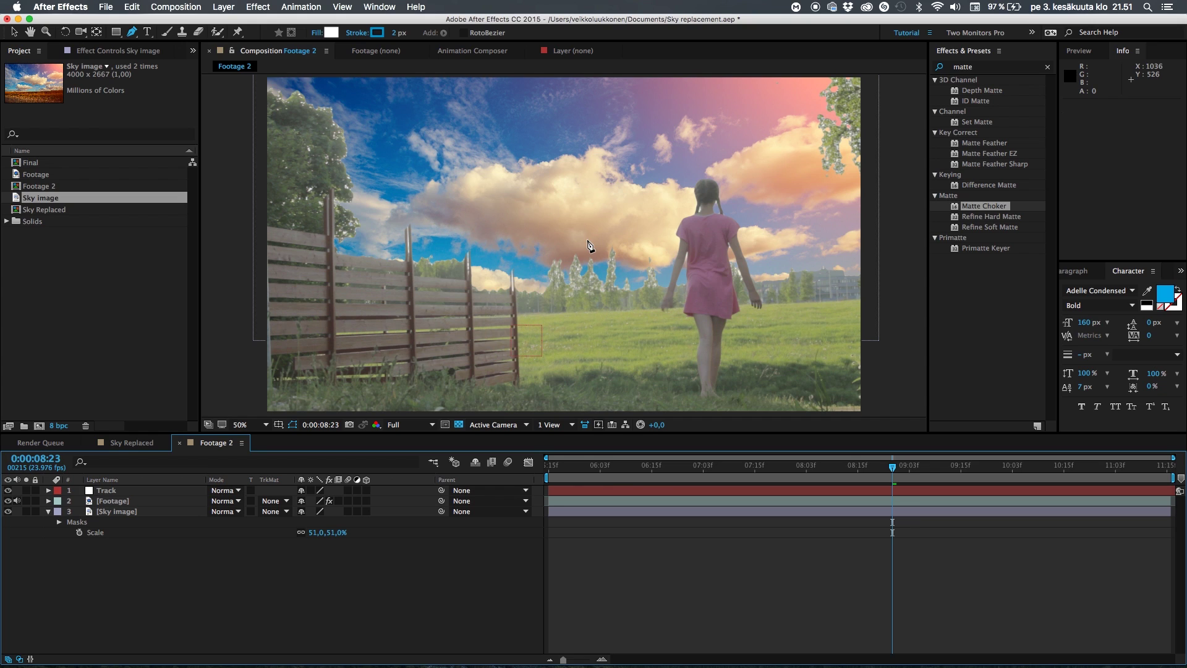
Step: Scale the Sky image to 59% and shift it up-left to 840, 388 so the clouds sit lower
left_click(141, 511)
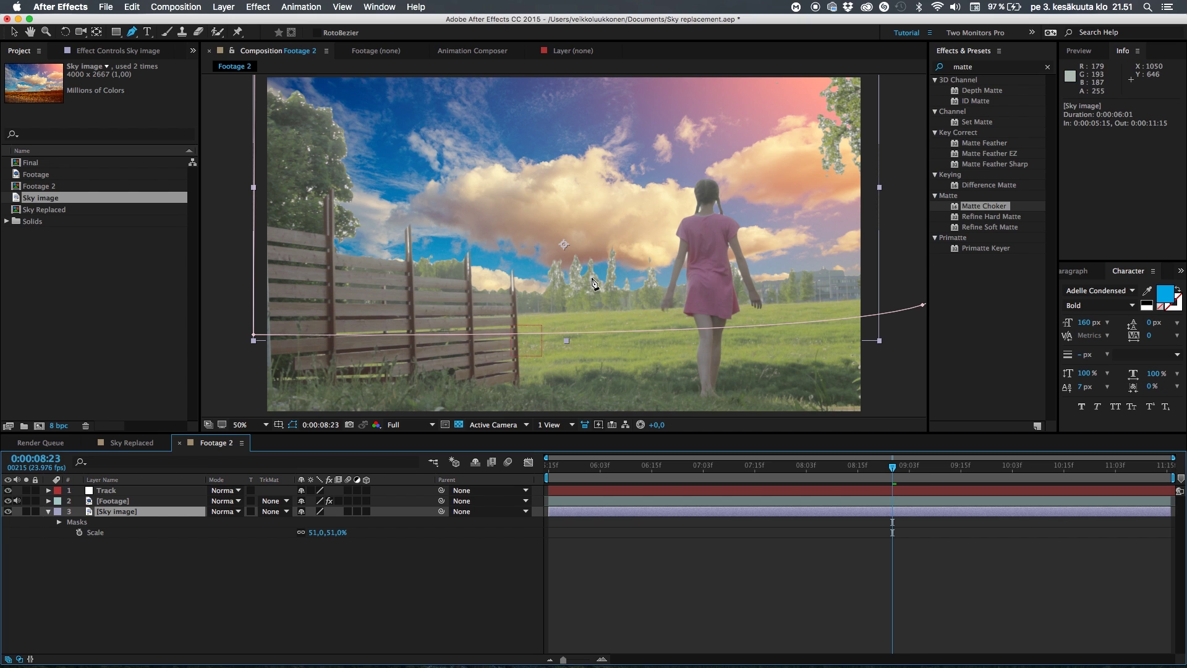
key("s")
left_click_drag(313, 522, 325, 523)
key("v")
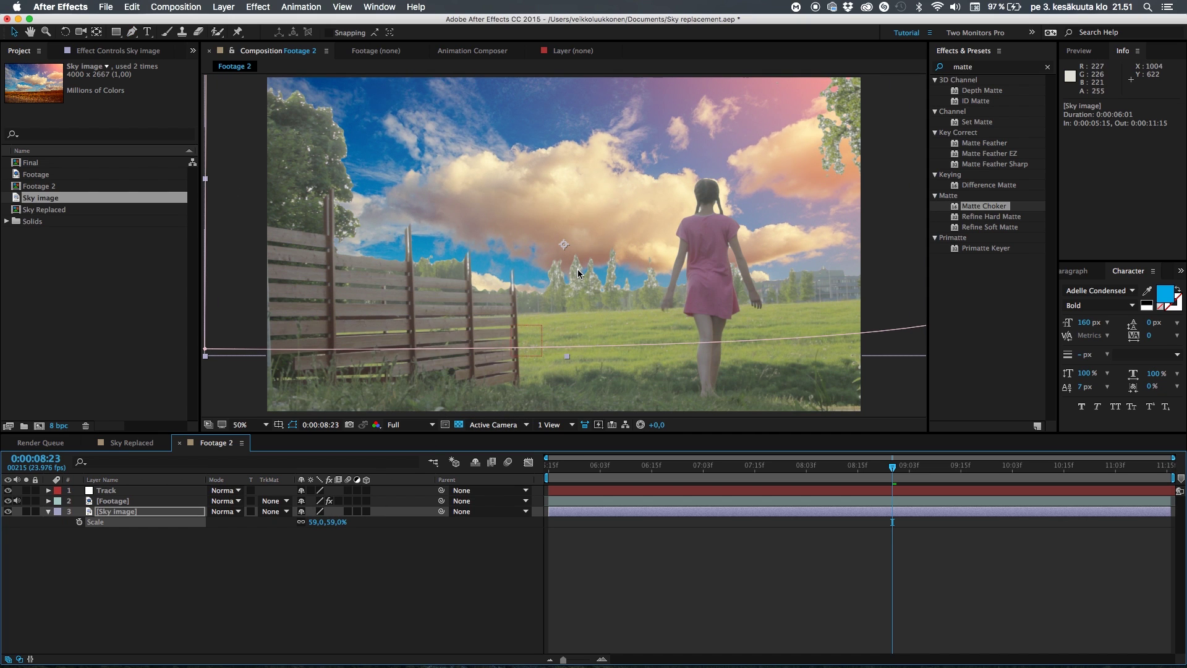
left_click_drag(579, 273, 557, 251)
mouse_move(537, 231)
left_mouse_down()
mouse_move(530, 221)
mouse_move(540, 222)
left_mouse_up()
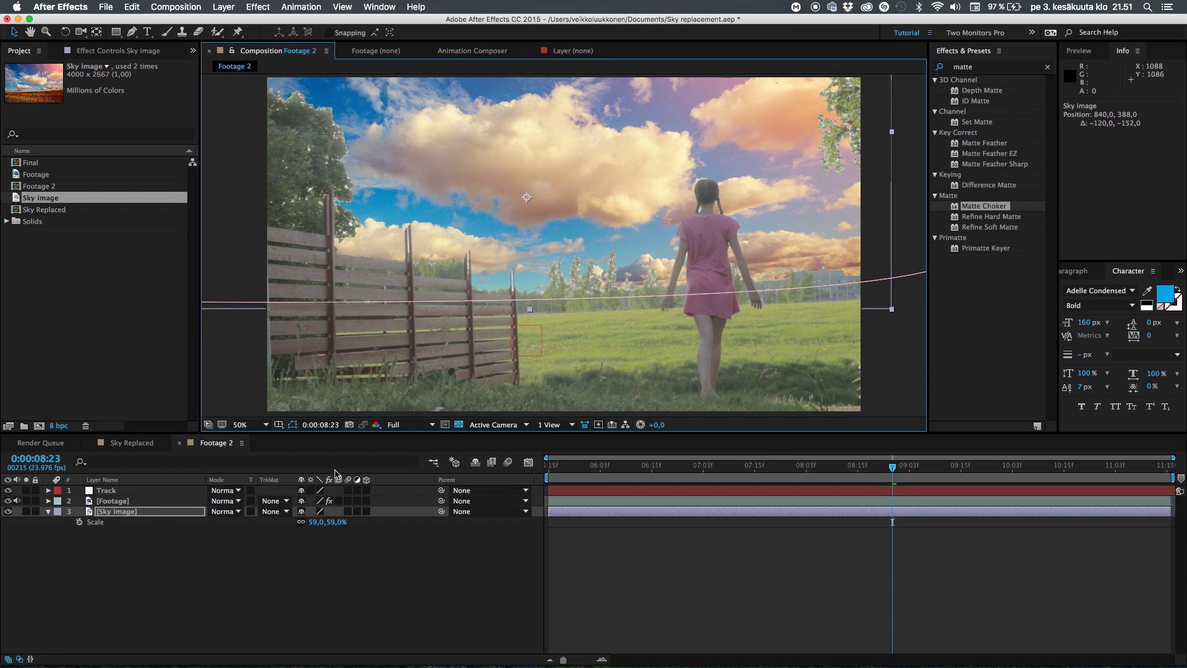
Step: Pick-whip the Sky image layer's Parent to the Track null
left_click(202, 562)
left_click(48, 511)
left_click(148, 513)
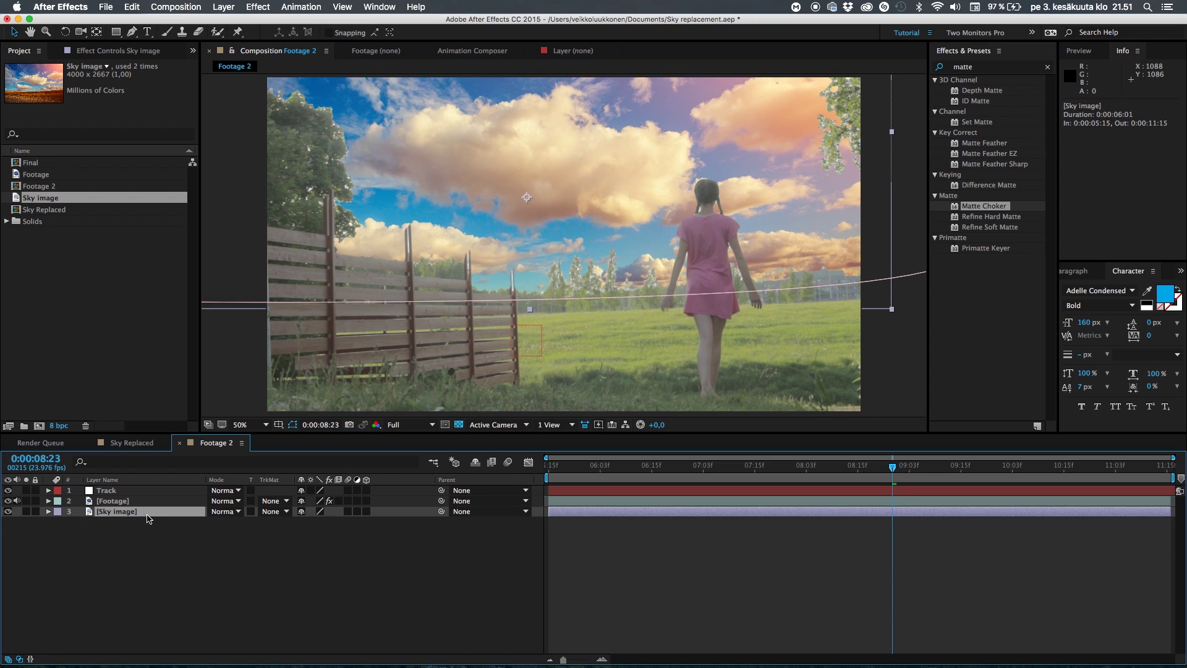
left_click_drag(440, 511, 147, 496)
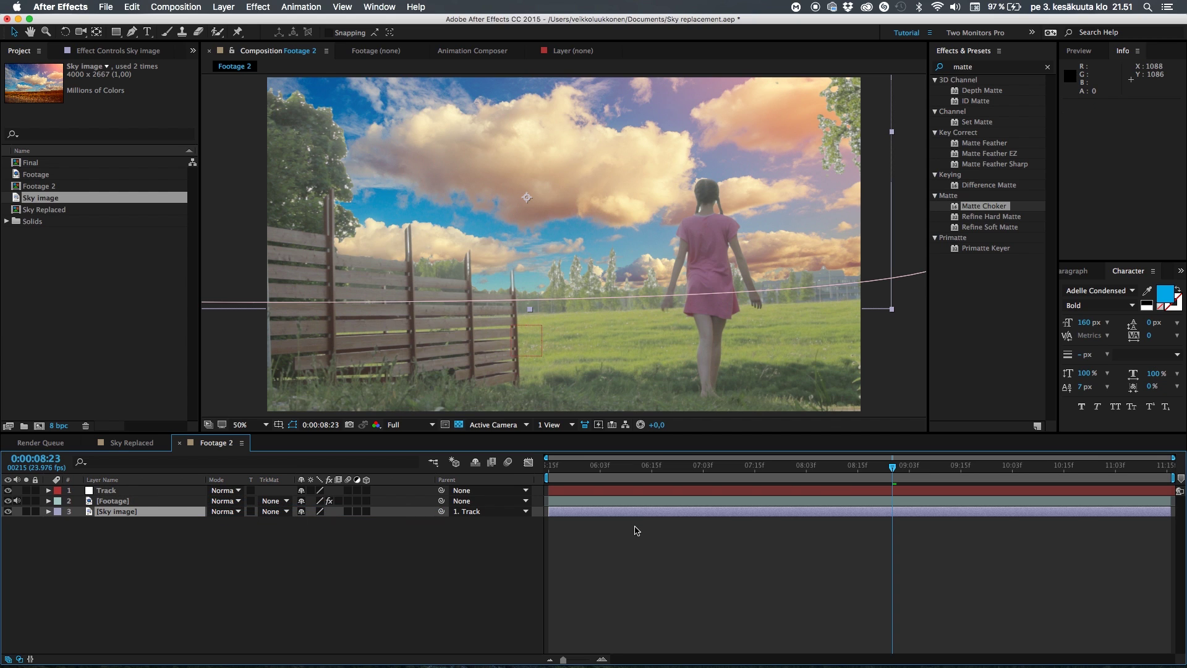
Step: Preview the composition from 0:00:07:15 to check the clouds follow the tracked motion
left_click(754, 472)
key("space")
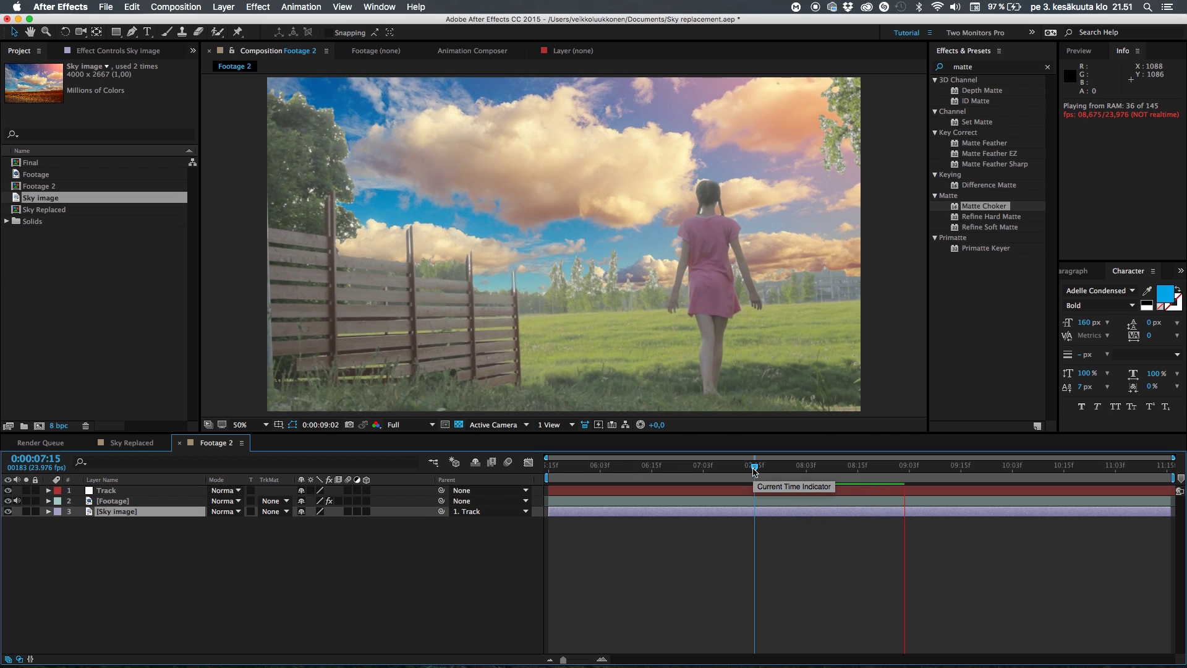
key("space")
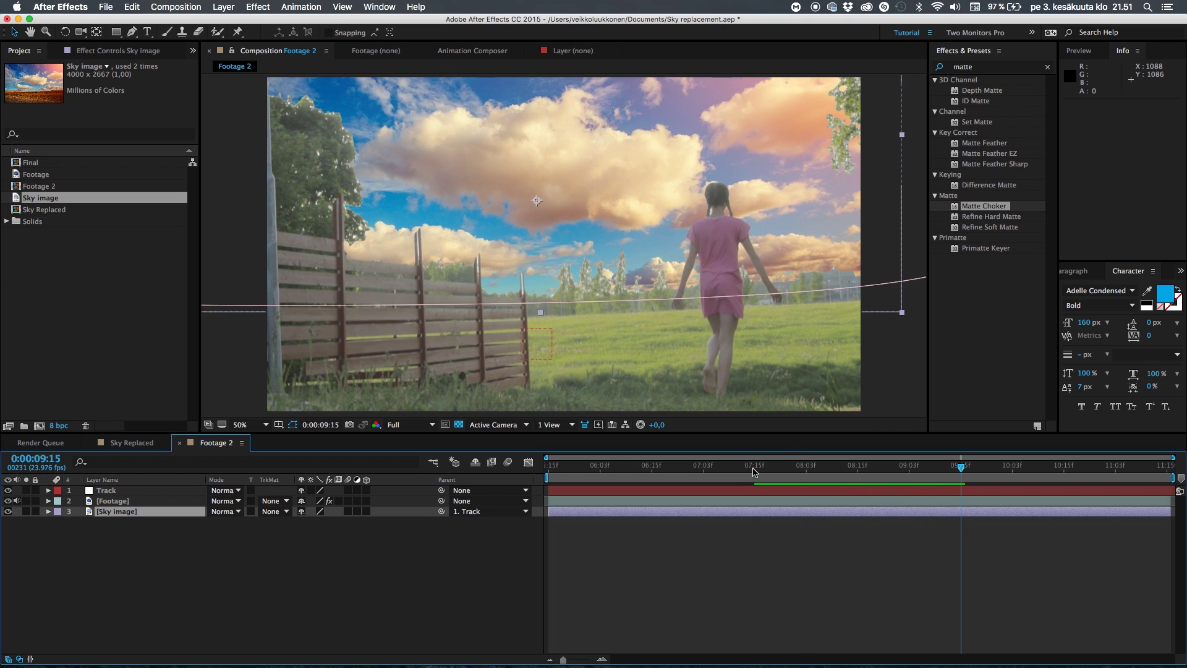
left_click(475, 603)
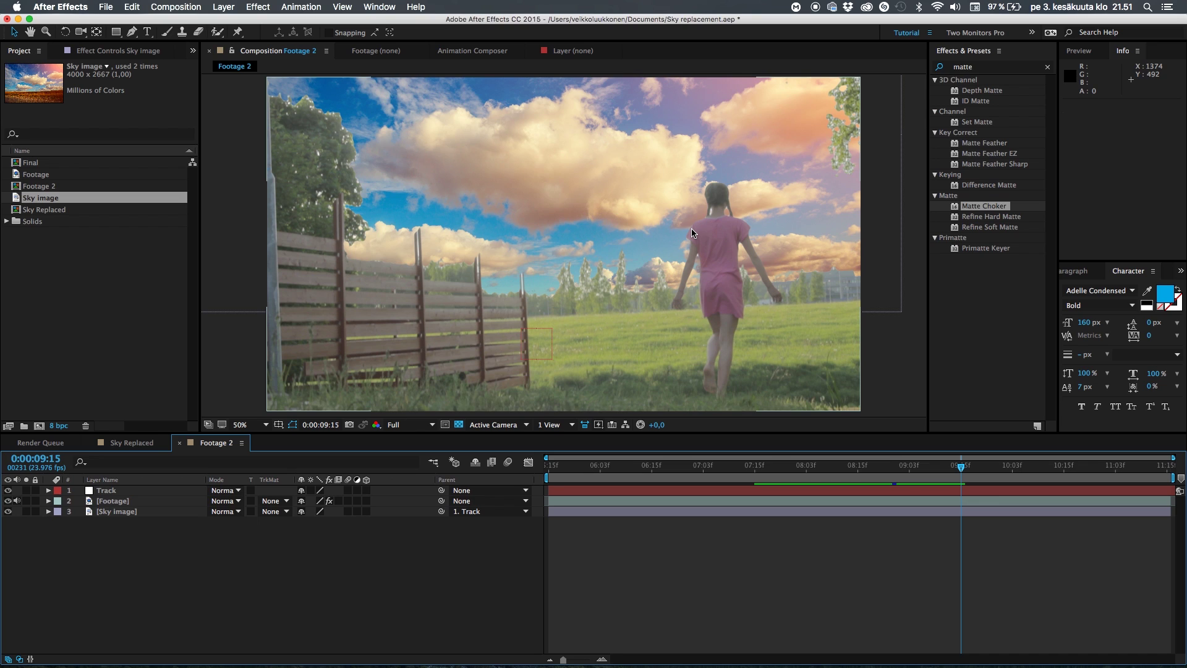
Step: Duplicate the Sky image layer, move the copy above Footage and set its mode to Linear Burn
left_click(132, 516)
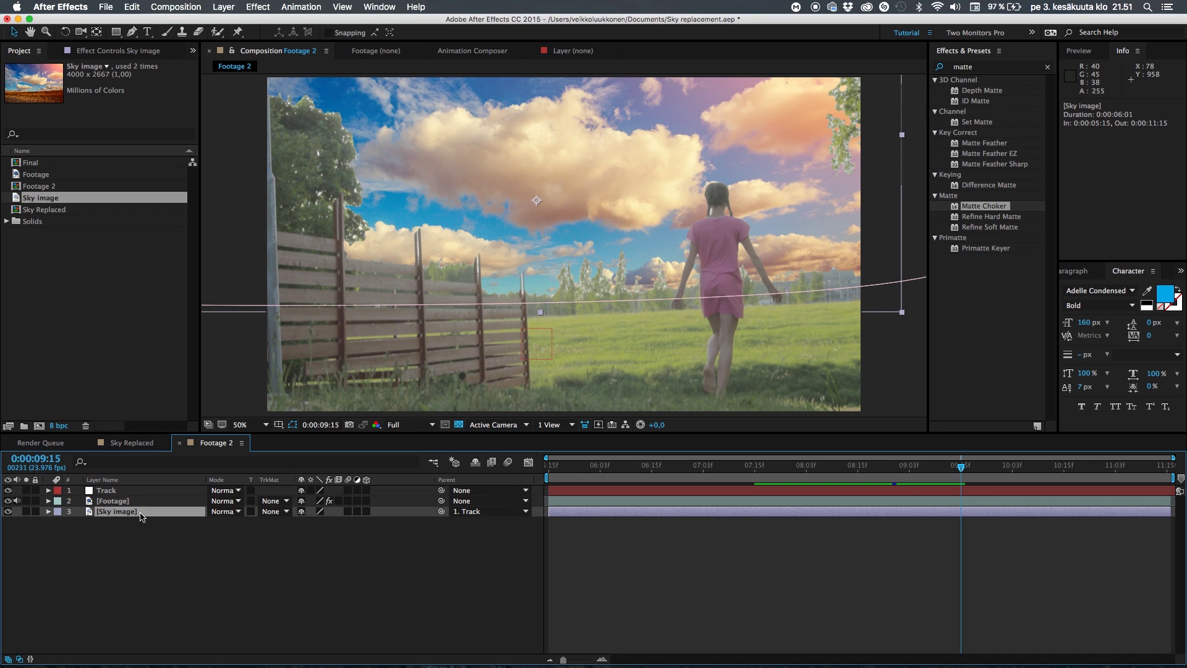
key("super+d")
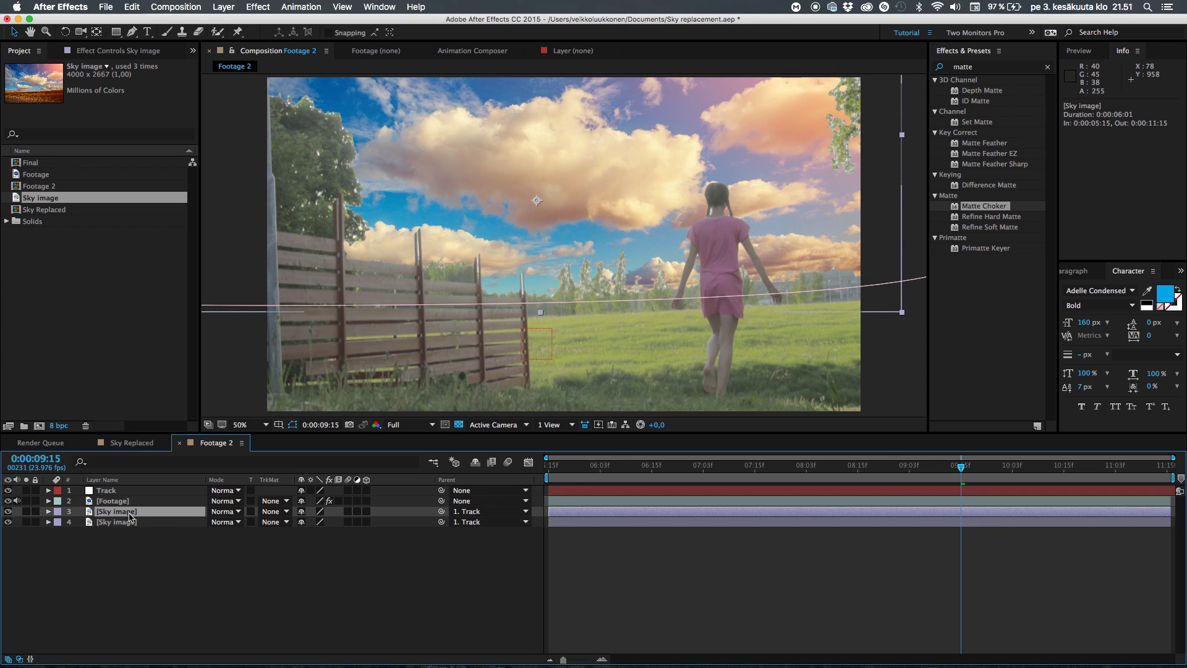
left_click_drag(133, 516, 151, 499)
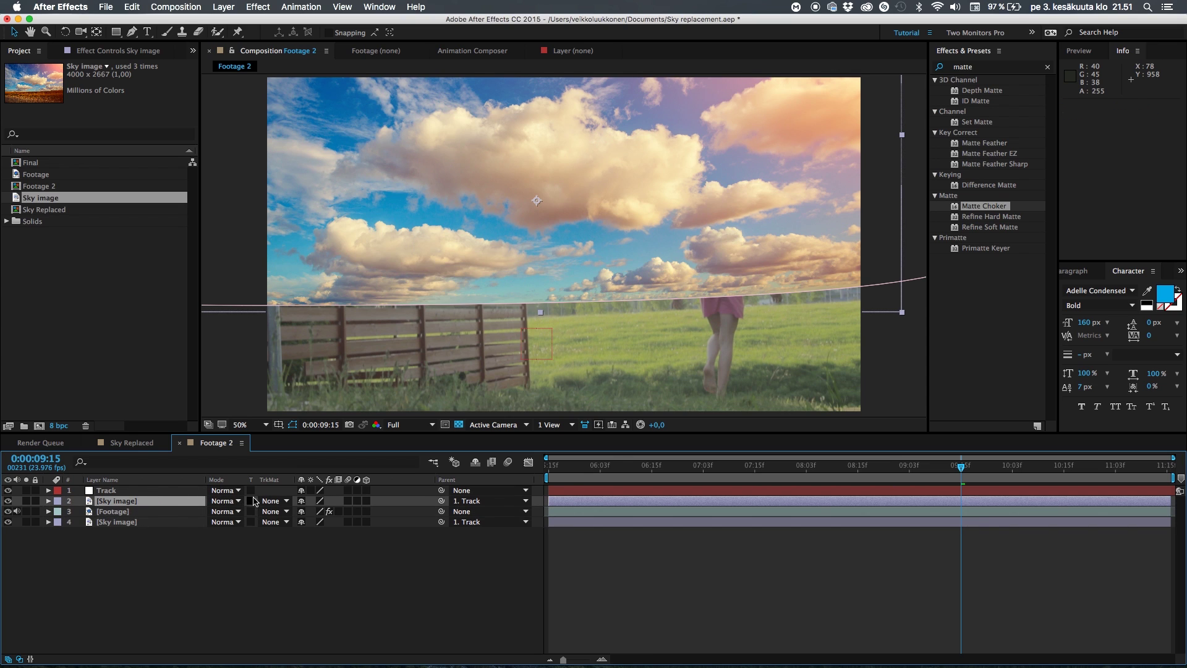
left_click(226, 501)
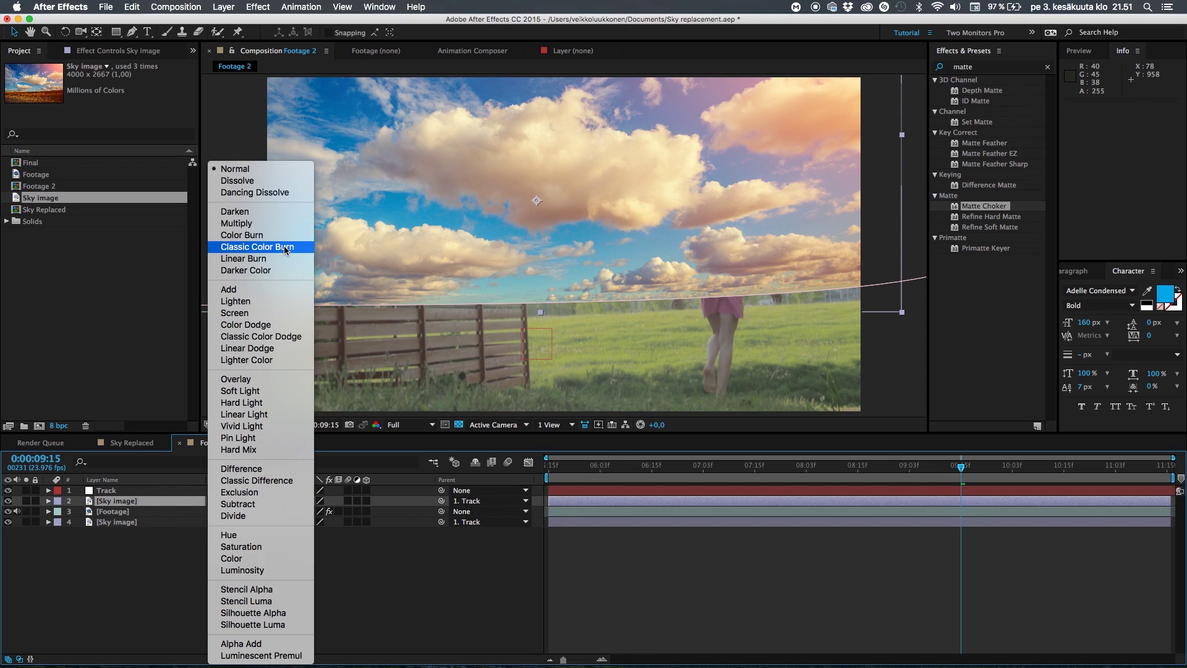
left_click(273, 258)
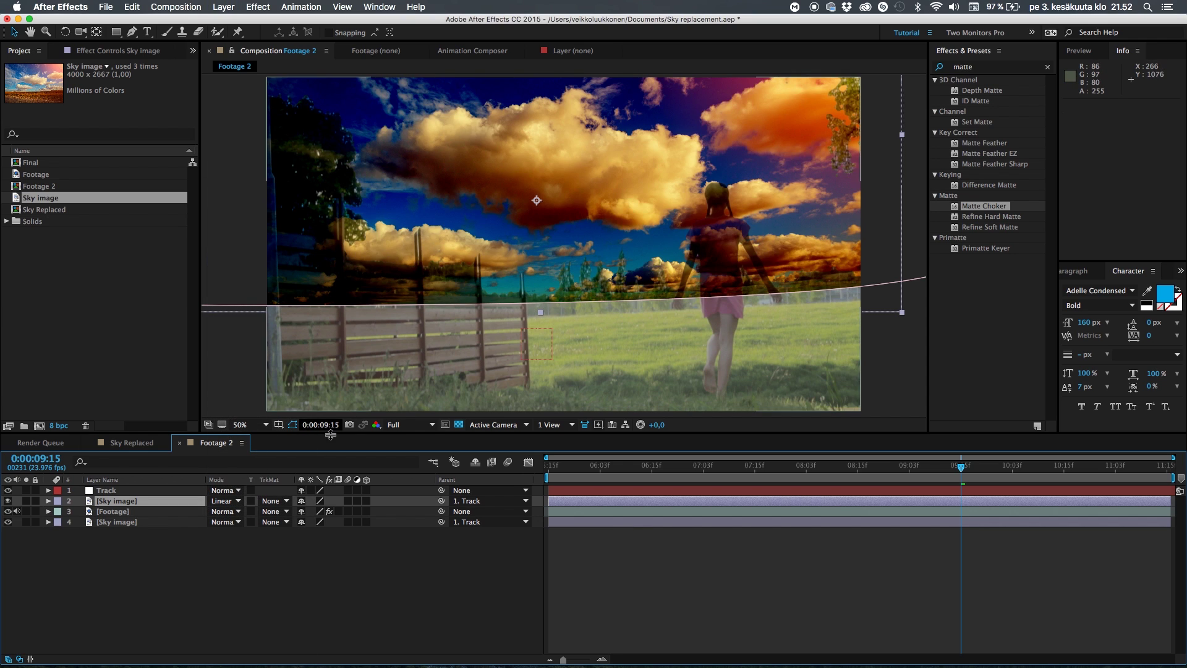
Step: Duplicate Footage above the sky copy, try it as a Luma Matte, then undo the experiment
left_click(118, 515)
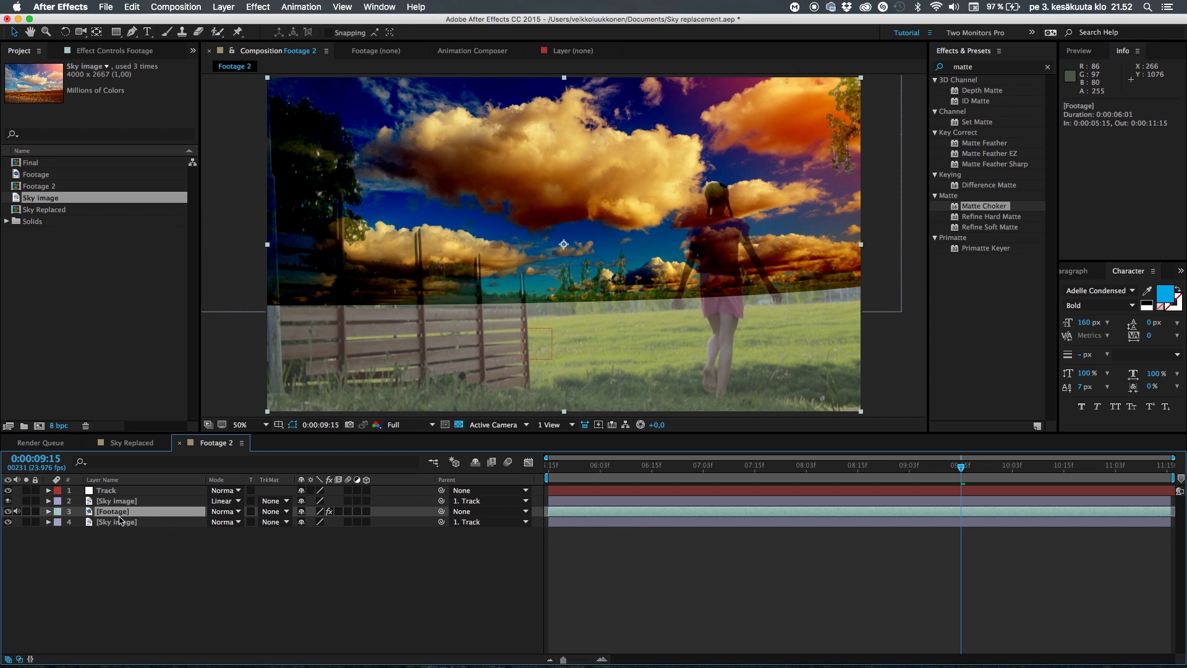
key("super+d")
left_click_drag(121, 521, 126, 500)
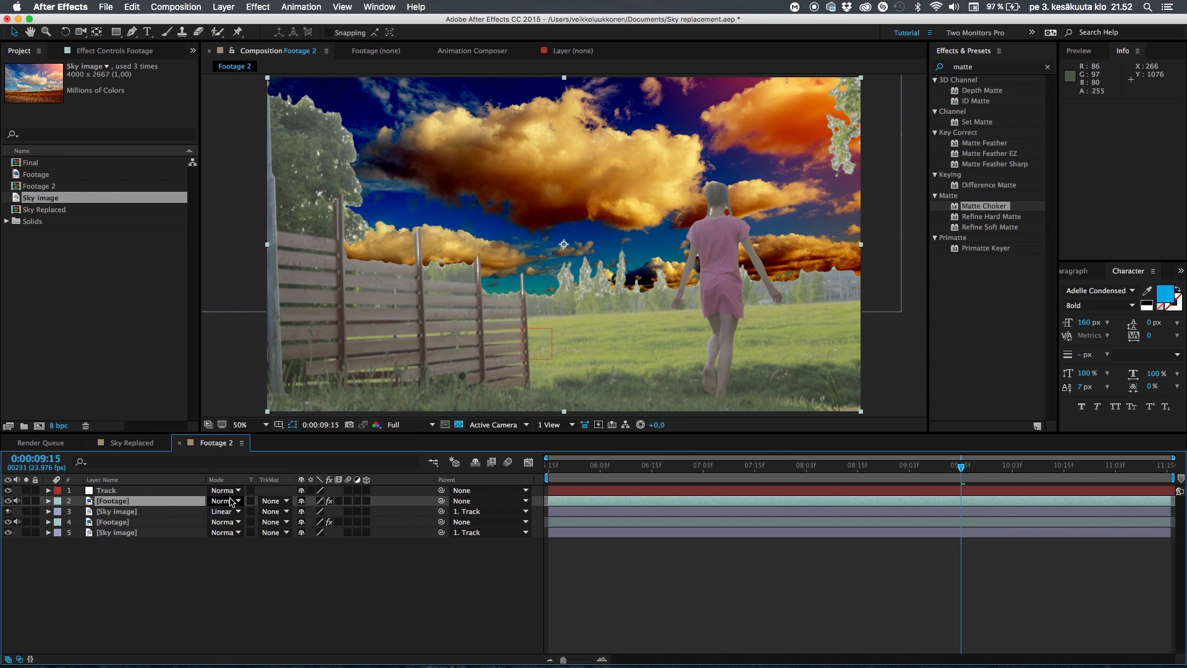
left_click(275, 511)
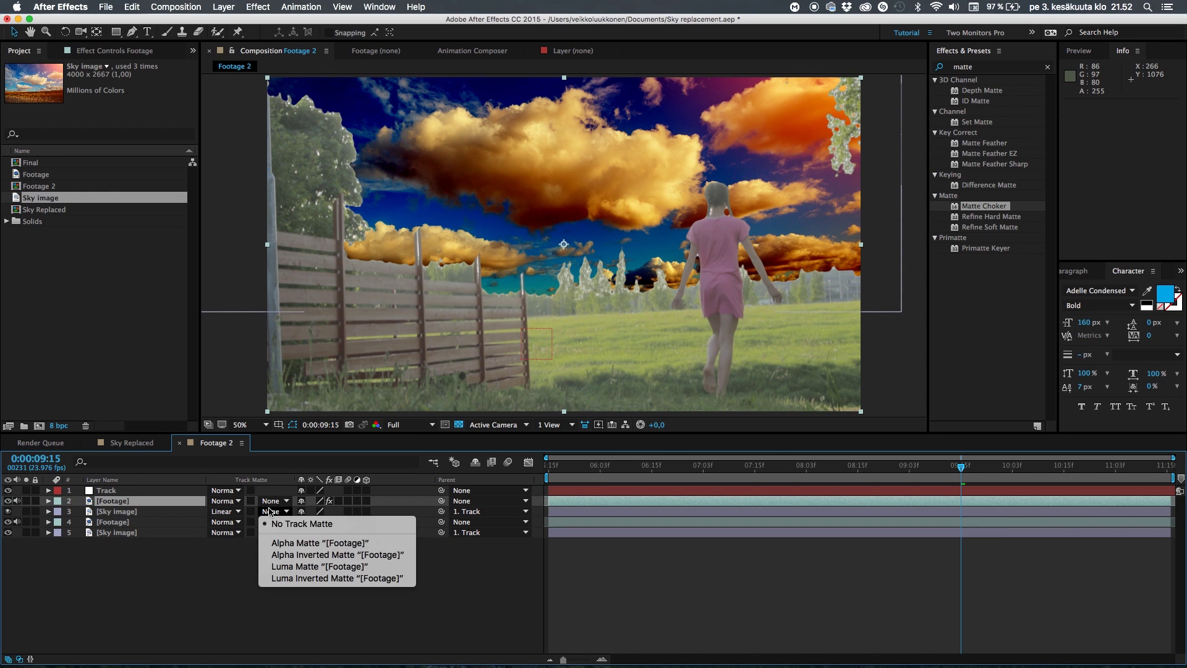
left_click(296, 566)
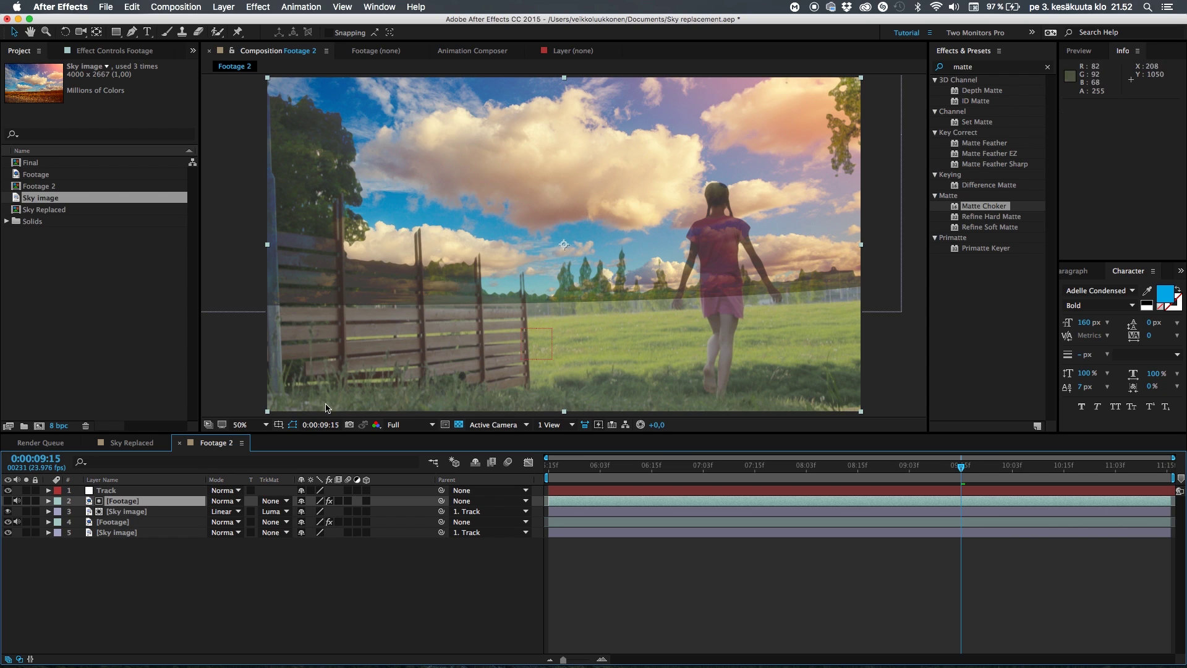
key("super+z")
key("super+z")
key("super+z")
key("super+z")
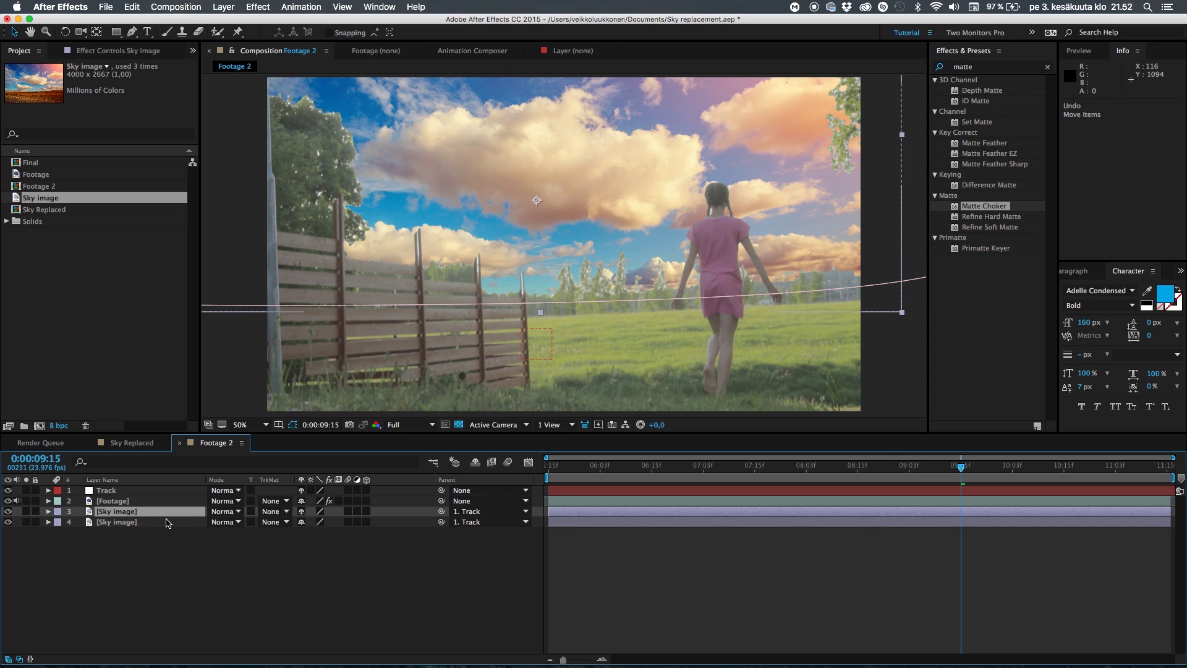
Step: Delete the duplicate Sky image layer and preview the result from 0:00:07:15
key("Delete")
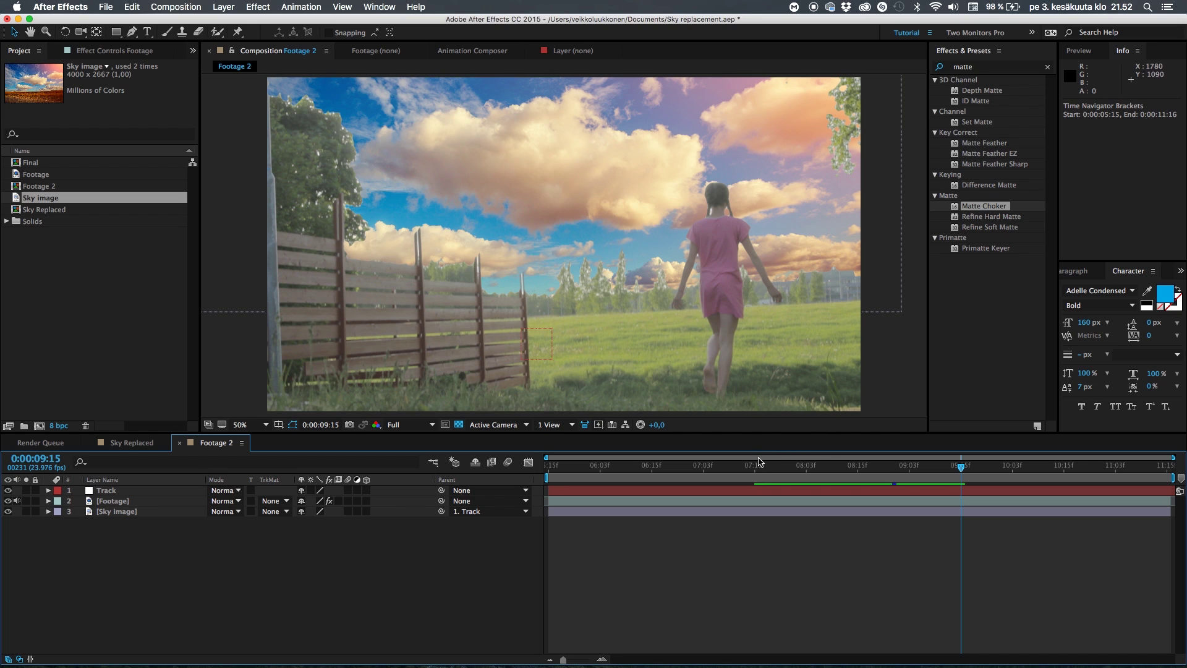
left_click(755, 465)
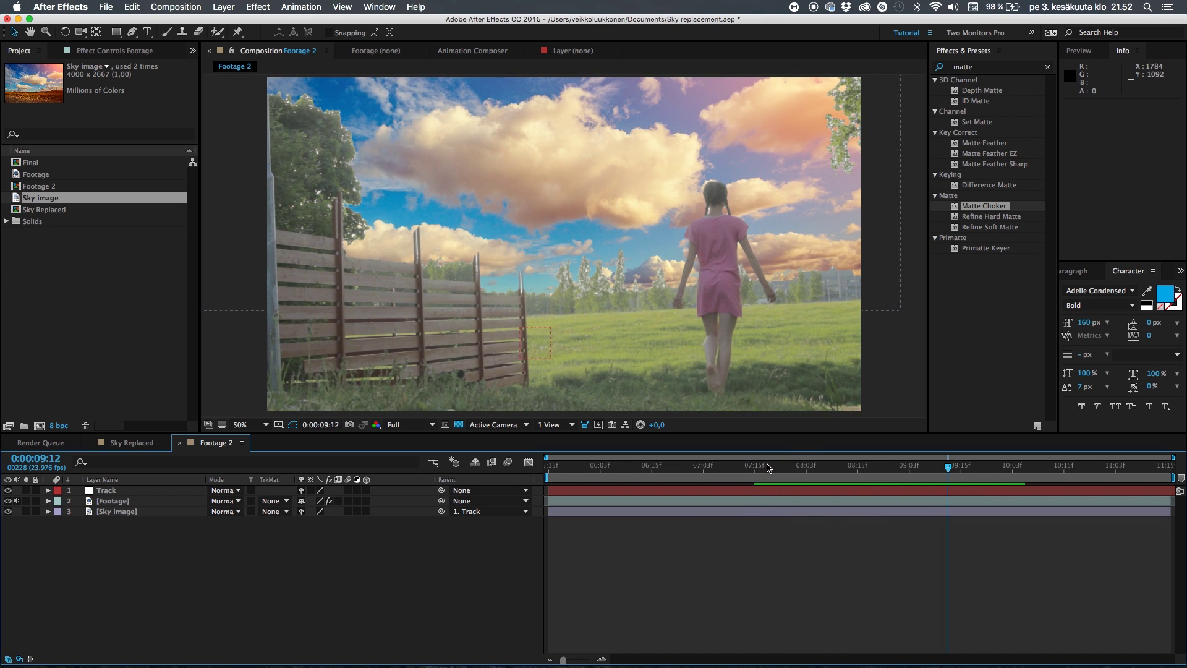
left_click(767, 465)
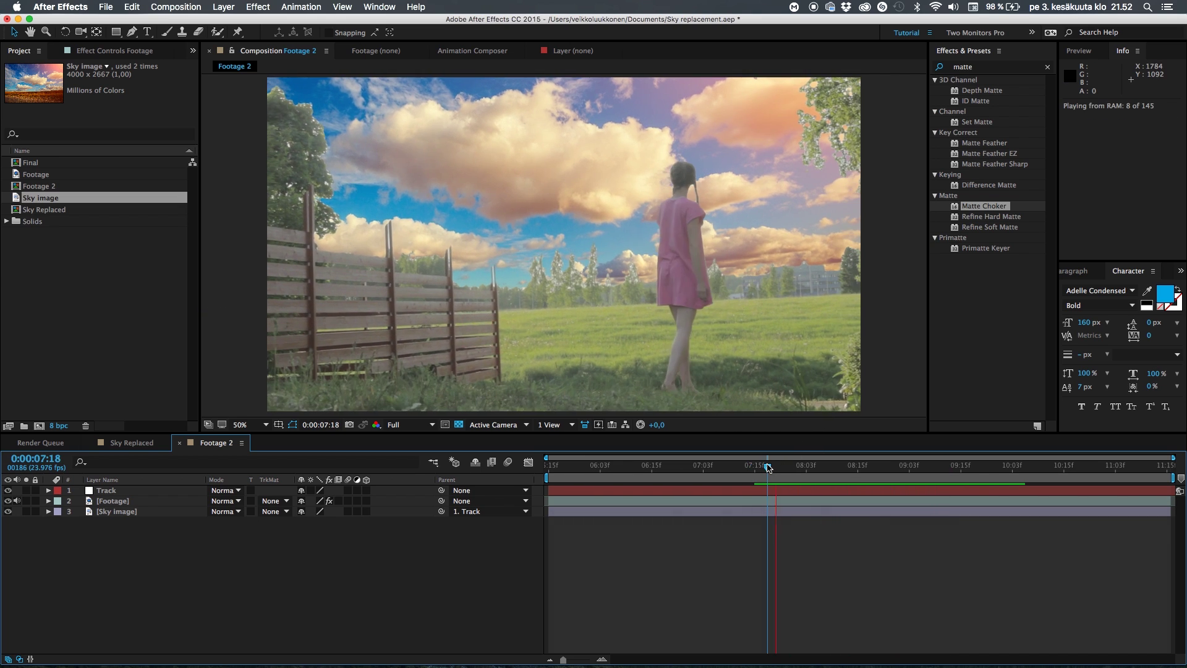